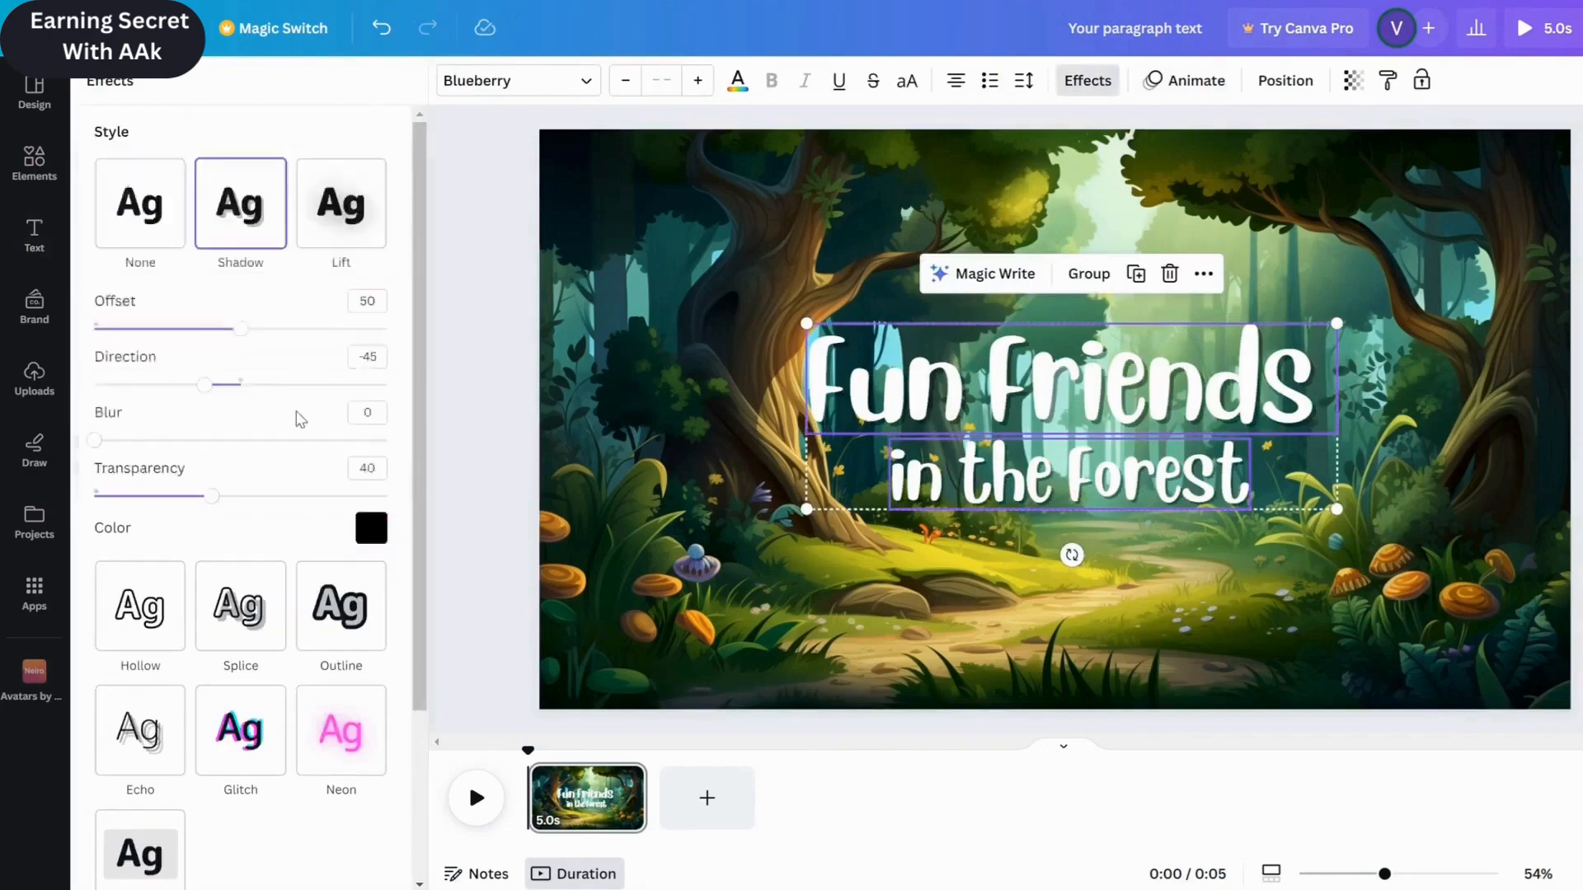
Step: Set the "Fun Friends" shadow transparency to 80 and bend the text into a gentle curve
{"action": "scroll", "coordinate": [297, 418], "scroll_direction": "down", "scroll_amount": 1}
{"action": "left_click", "coordinate": [305, 397]}
{"action": "scroll", "coordinate": [296, 412], "scroll_direction": "down", "scroll_amount": 2}
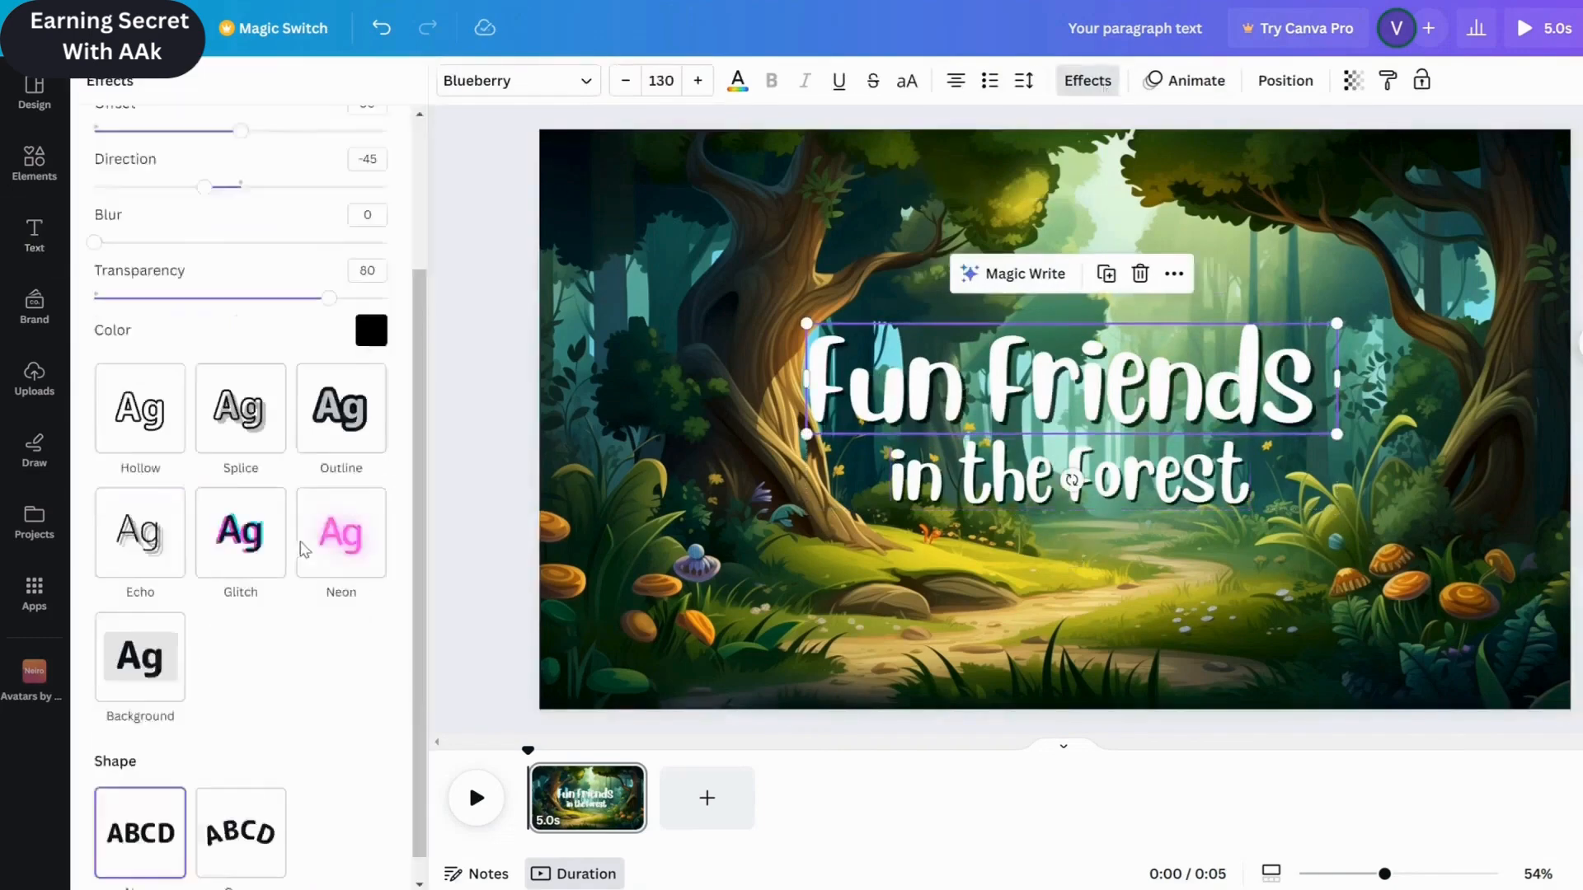
{"action": "left_click", "coordinate": [241, 808]}
{"action": "scroll", "coordinate": [280, 883], "scroll_direction": "down", "scroll_amount": 1}
{"action": "left_click_drag", "start_coordinate": [324, 861], "coordinate": [283, 863]}
Step: Resize "in the Forest" to font size 78.1 and reposition both text lines so it sits centered beneath the curved title
{"action": "left_click", "coordinate": [1064, 474]}
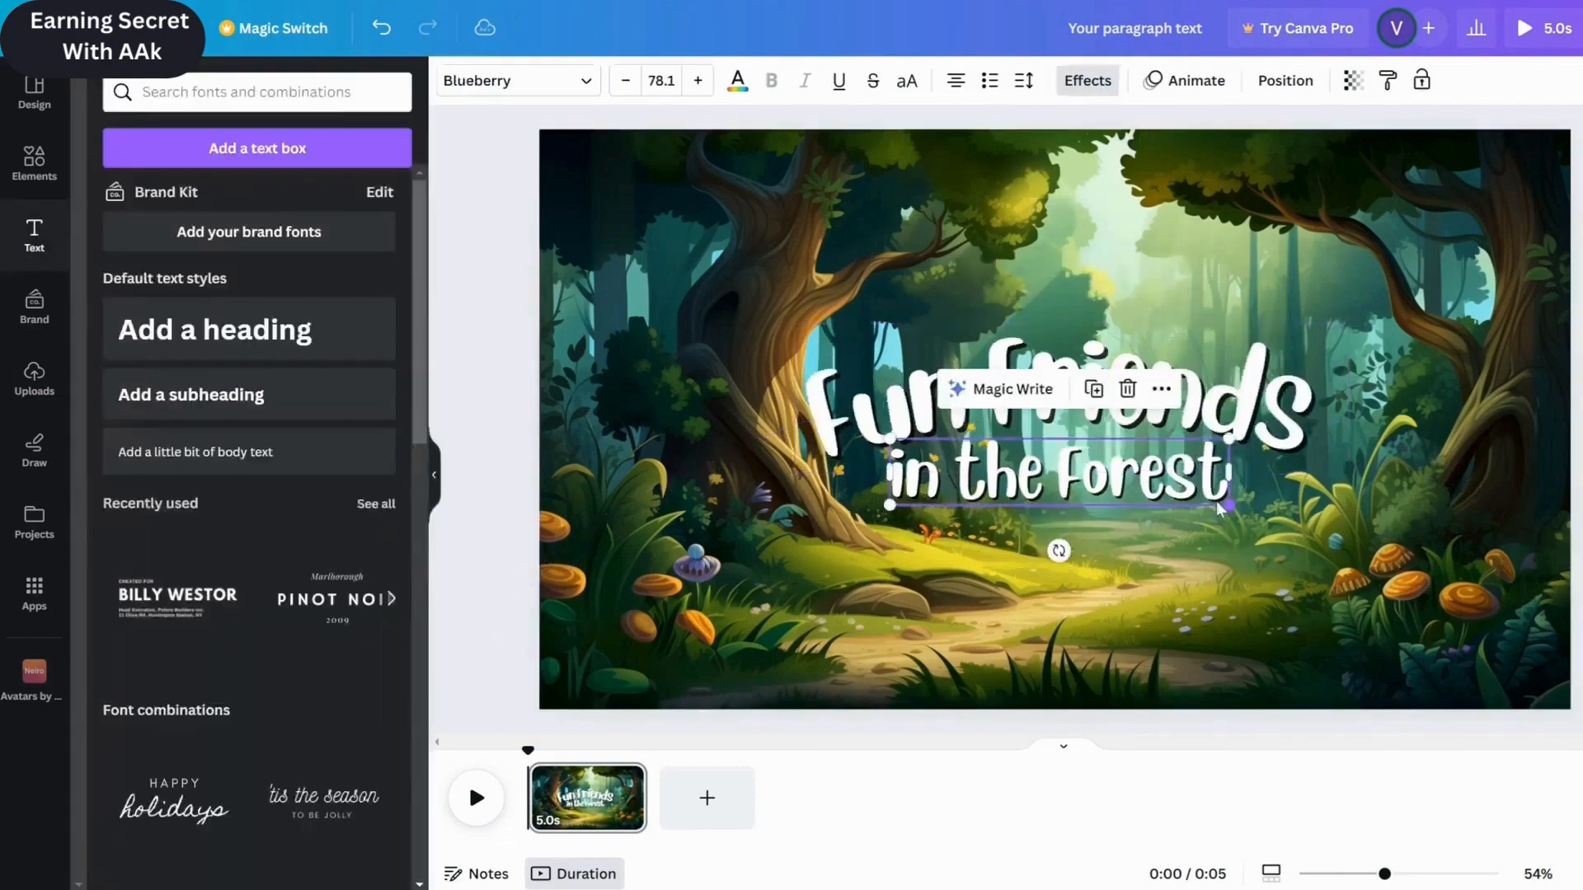
{"action": "left_click_drag", "start_coordinate": [1063, 400], "coordinate": [1063, 375]}
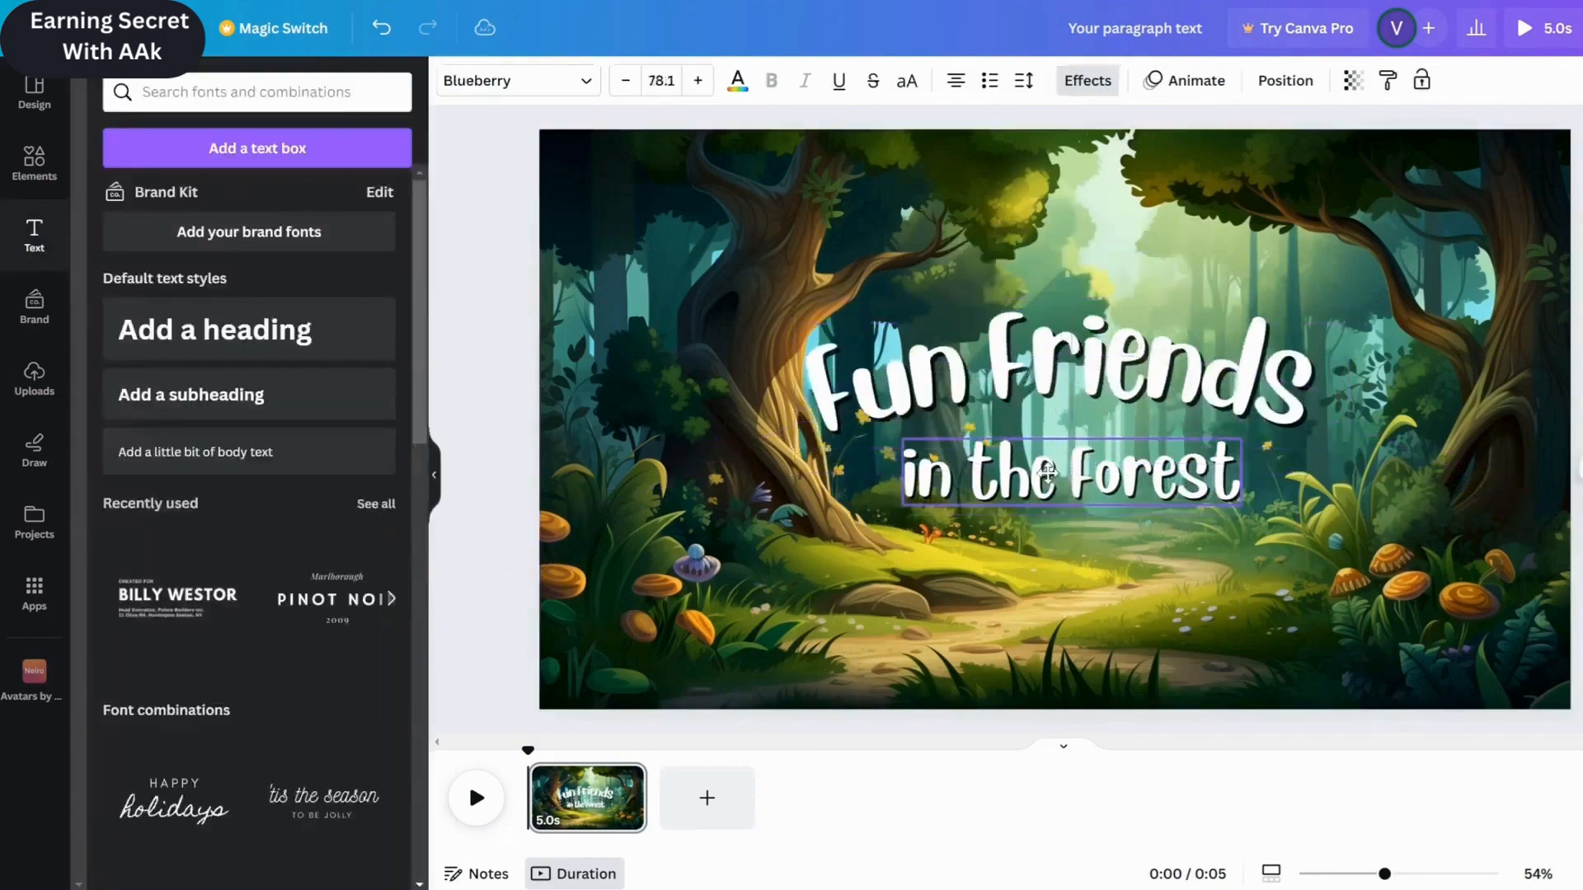
Step: Apply the Photo Zoom animation to the page, zooming out and animating on both enter and exit
{"action": "left_click", "coordinate": [1199, 587]}
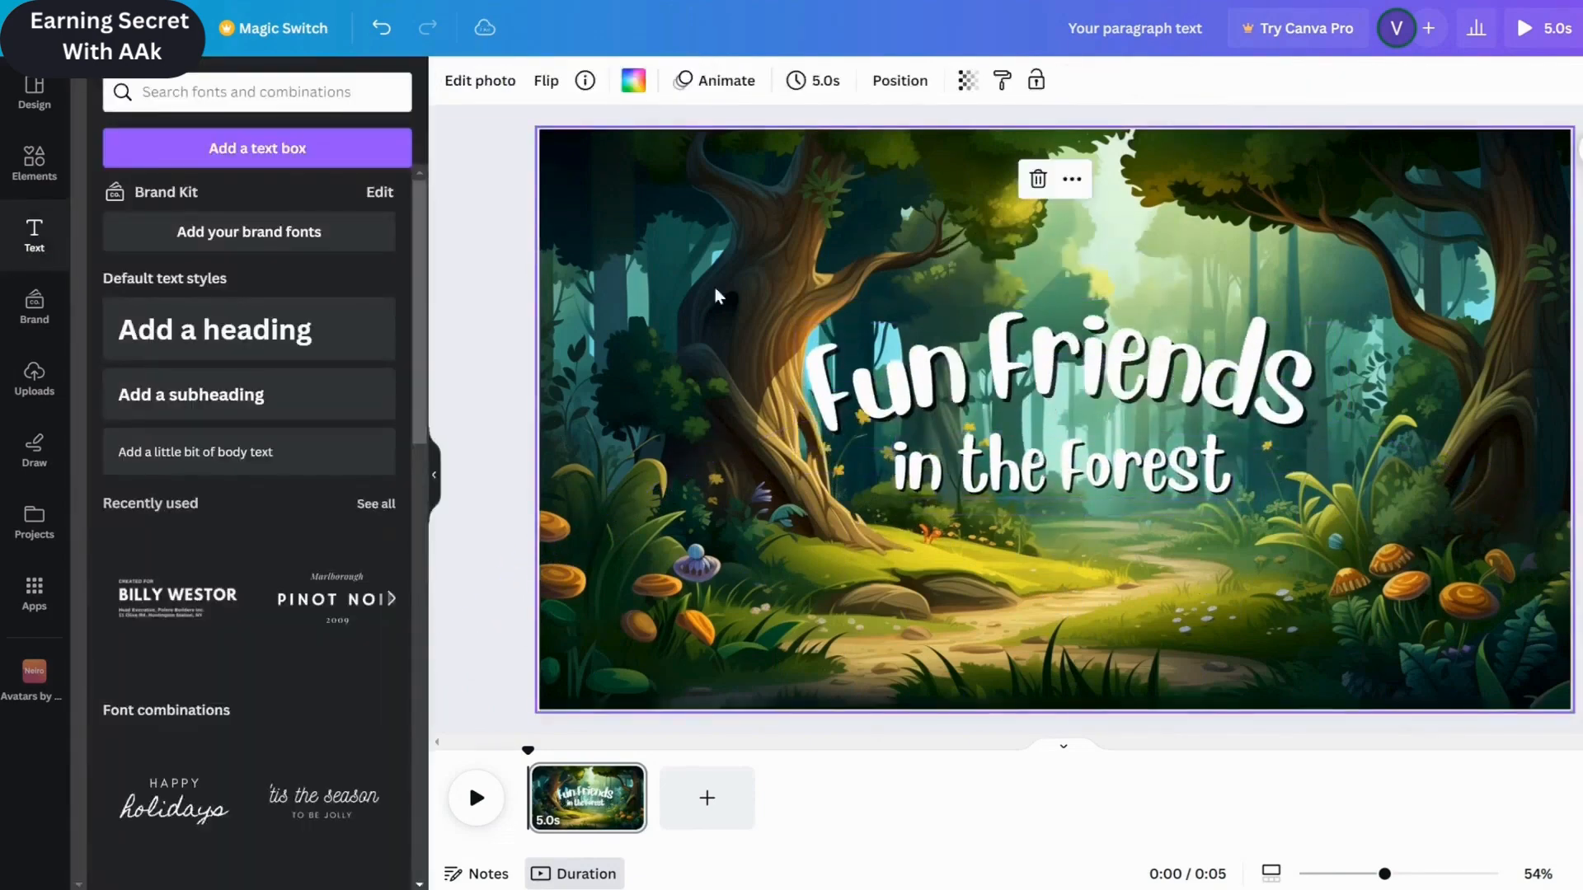
{"action": "left_click", "coordinate": [691, 79]}
{"action": "scroll", "coordinate": [342, 198], "scroll_direction": "down", "scroll_amount": 4}
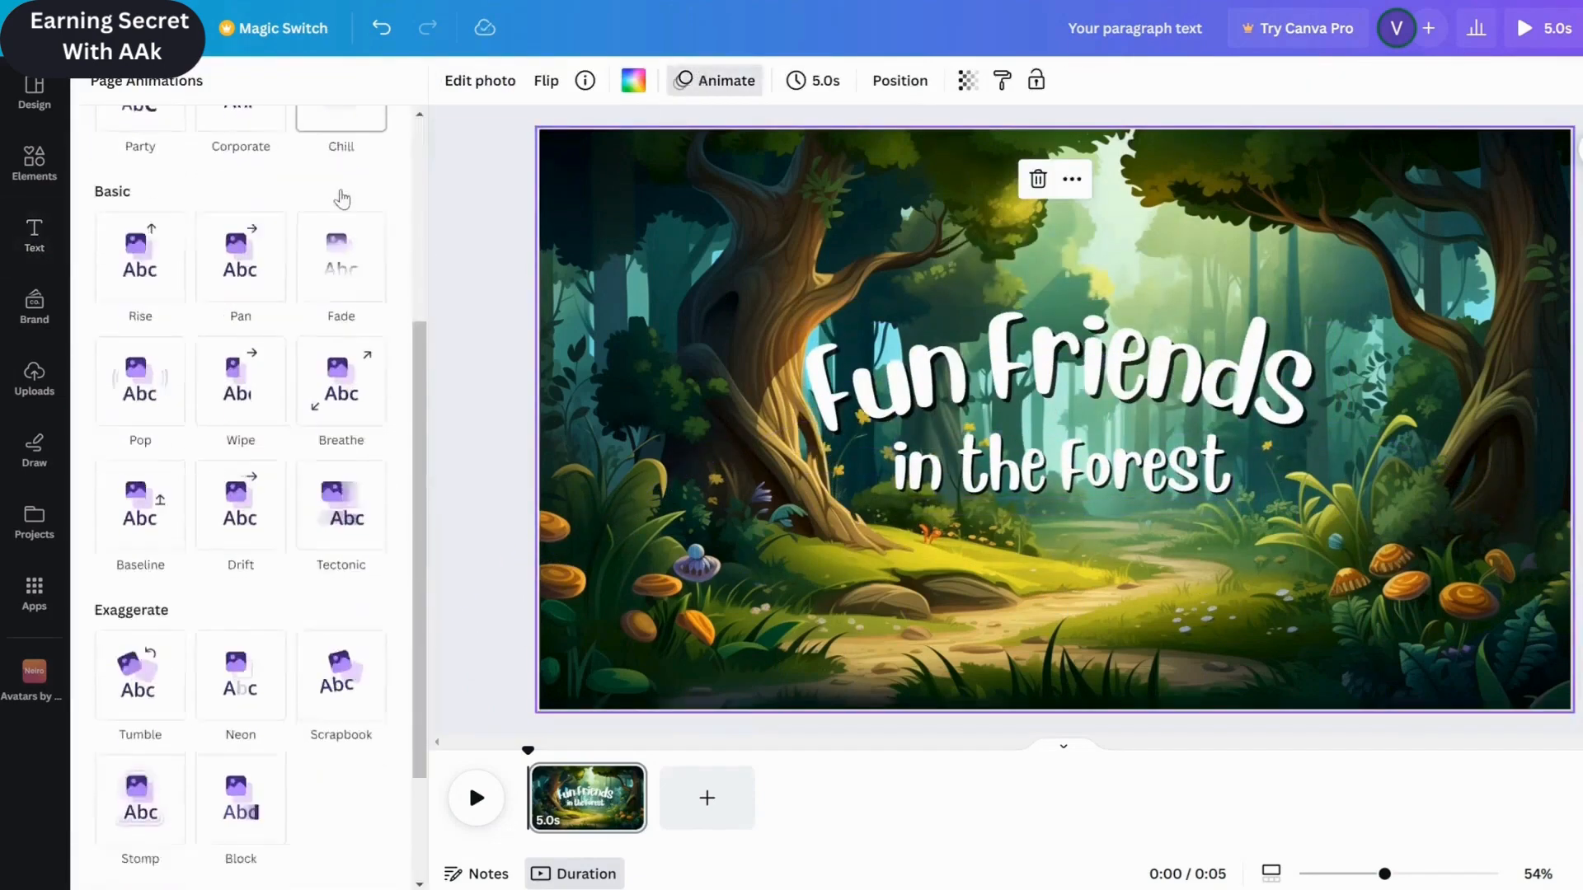
{"action": "scroll", "coordinate": [343, 577], "scroll_direction": "down", "scroll_amount": 2}
{"action": "left_click", "coordinate": [341, 804]}
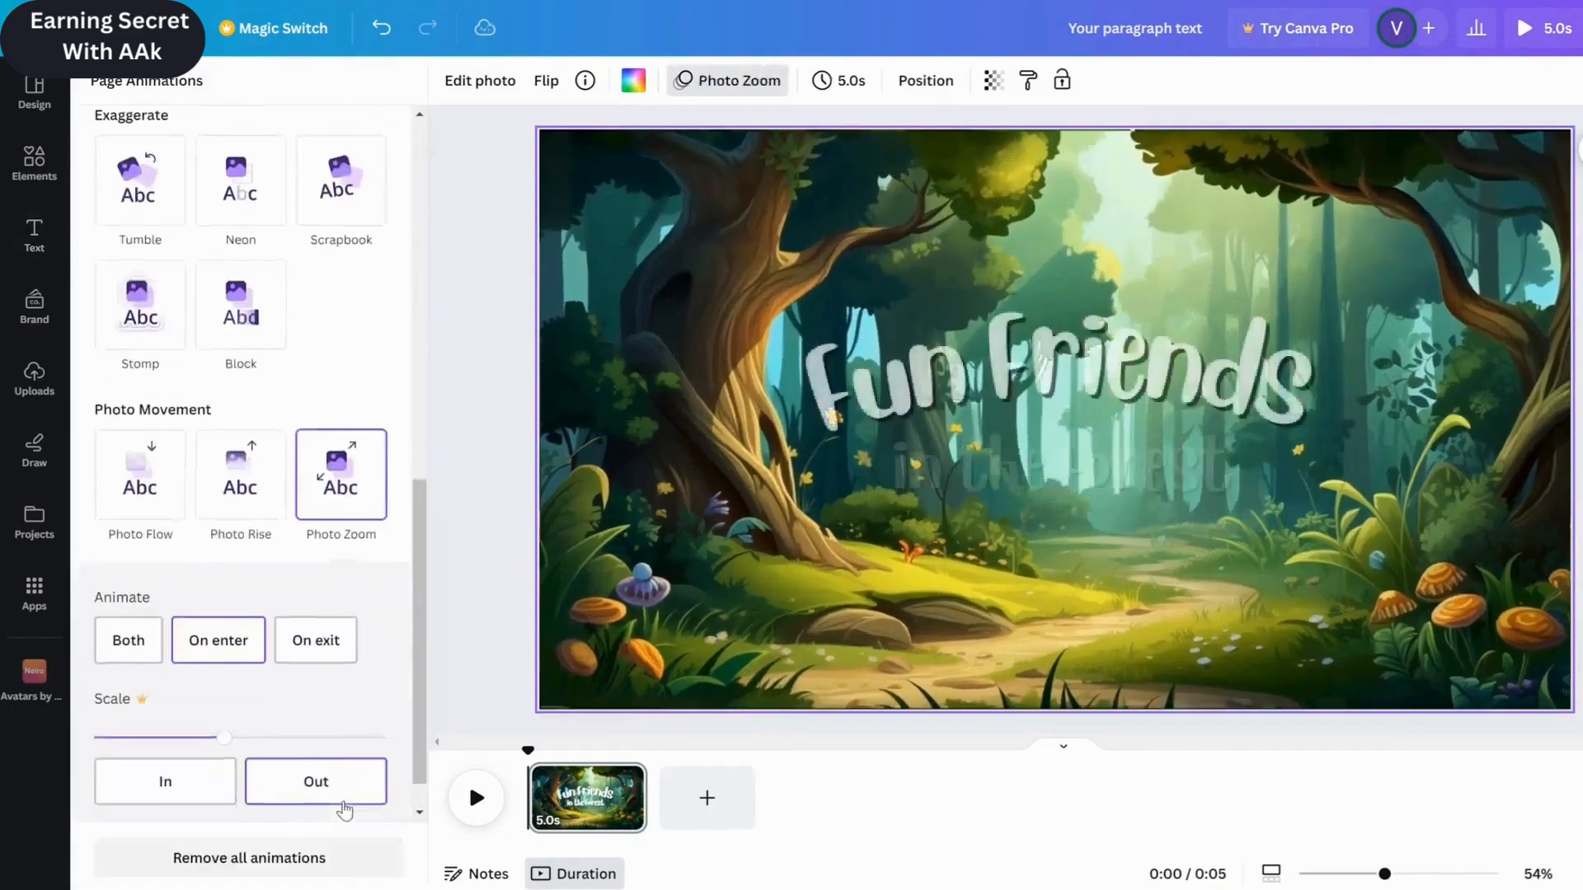
{"action": "left_click", "coordinate": [126, 635]}
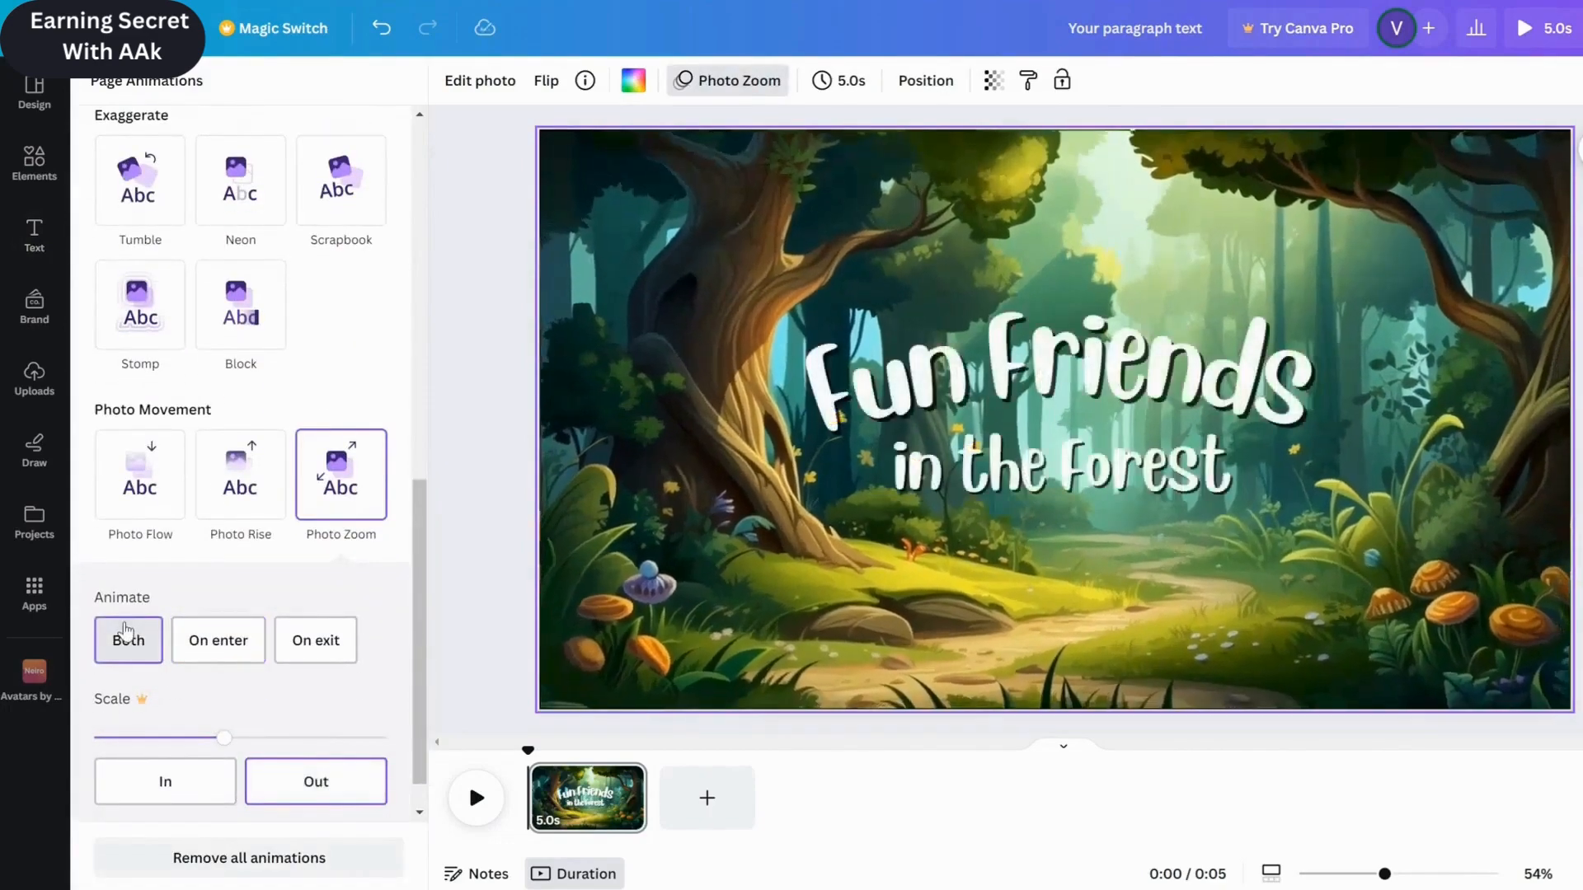
Step: Apply the Burst writing animation to "Fun Friends" and "in the Forest", animating on both enter and exit
{"action": "left_click", "coordinate": [1068, 372]}
{"action": "left_click", "coordinate": [127, 469]}
{"action": "scroll", "coordinate": [130, 577], "scroll_direction": "down", "scroll_amount": 5}
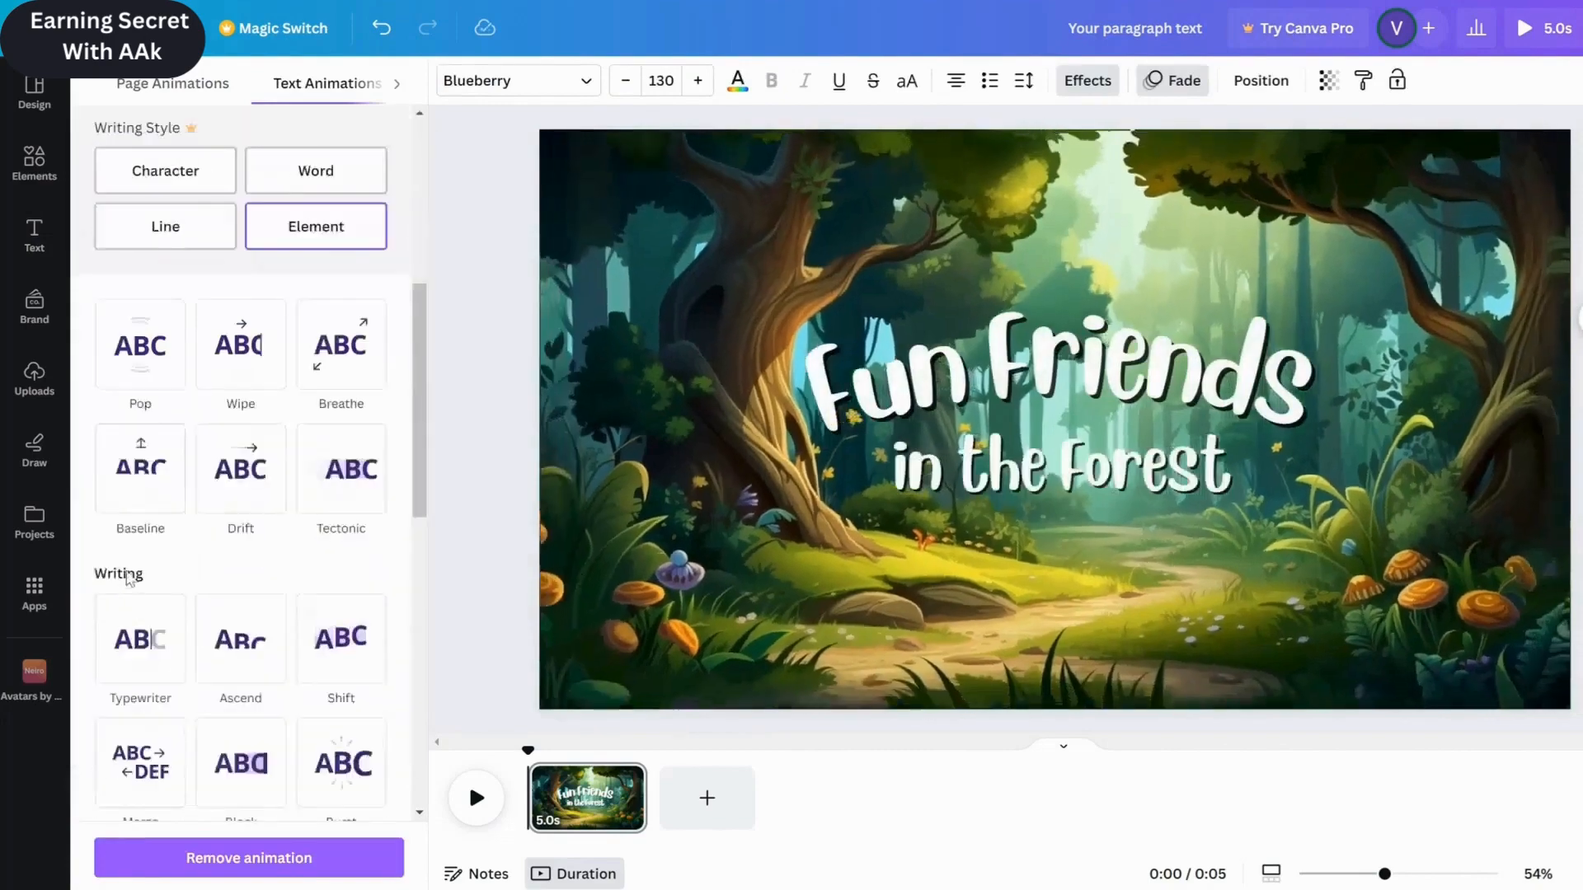
{"action": "scroll", "coordinate": [130, 580], "scroll_direction": "down", "scroll_amount": 3}
{"action": "left_click", "coordinate": [341, 464]}
{"action": "left_click", "coordinate": [129, 631]}
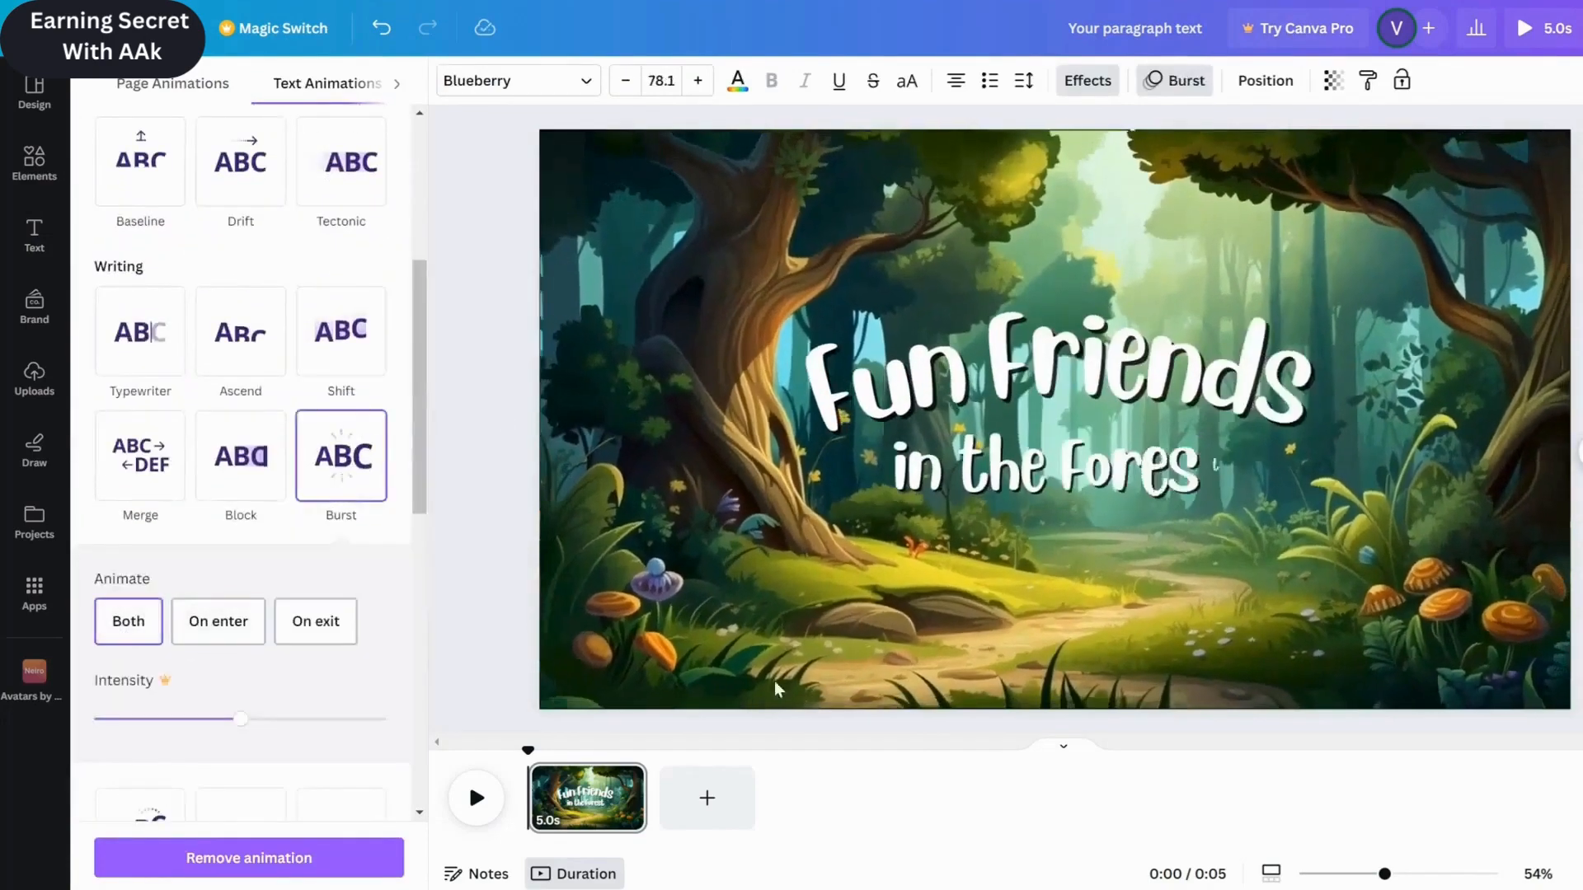
Step: Search audio elements for "happy children", add Happy Children's Tune beneath the title page, and play it
{"action": "left_click", "coordinate": [45, 168]}
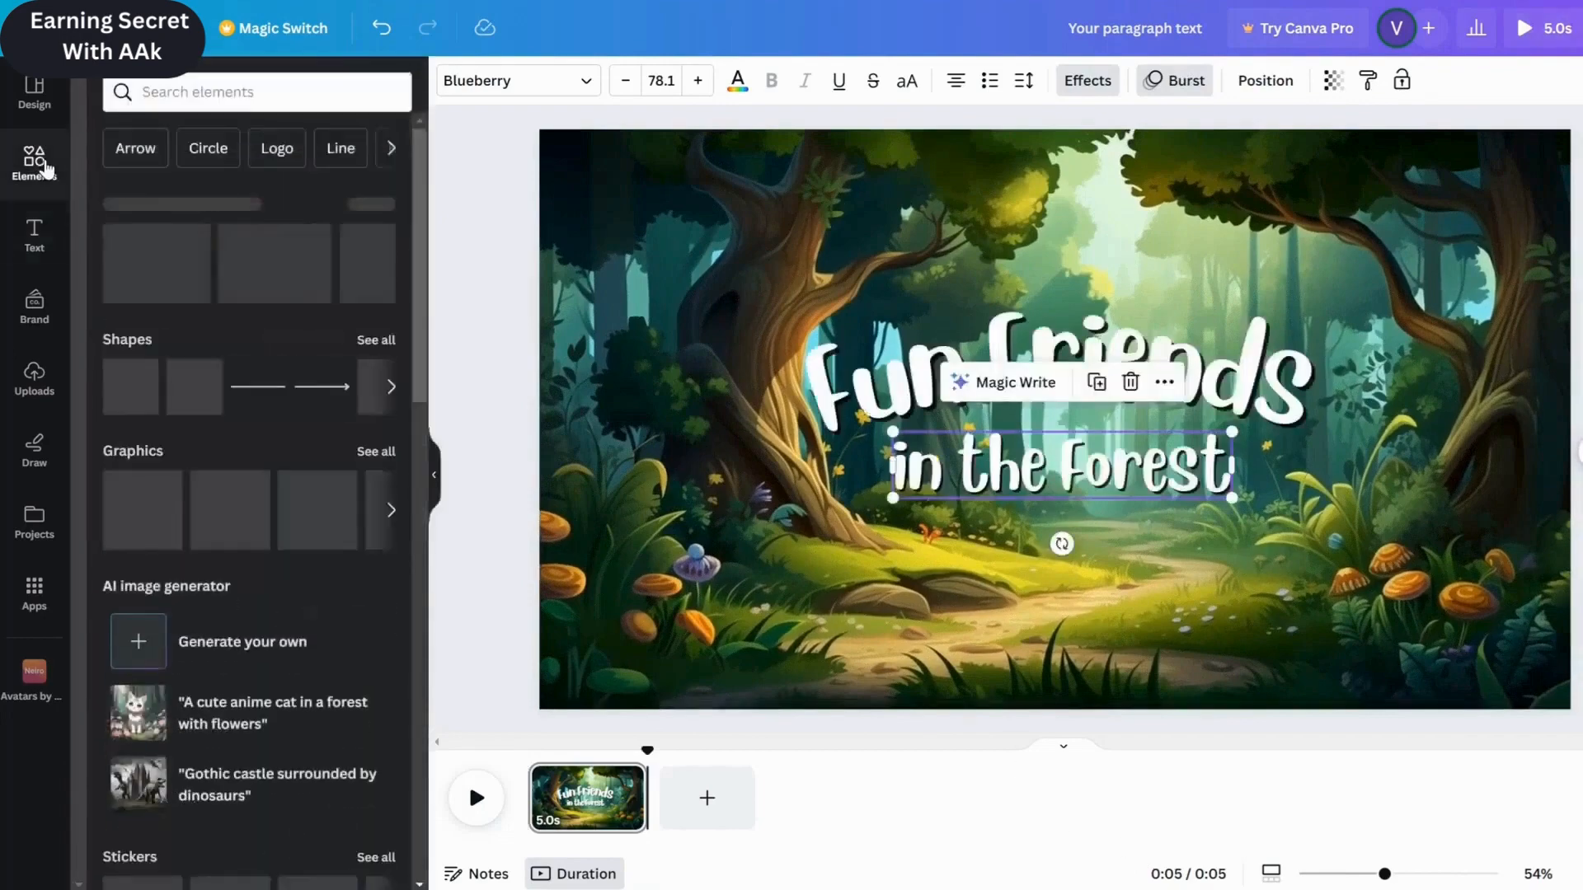
{"action": "left_click", "coordinate": [289, 92]}
{"action": "type", "text": "happy children"}
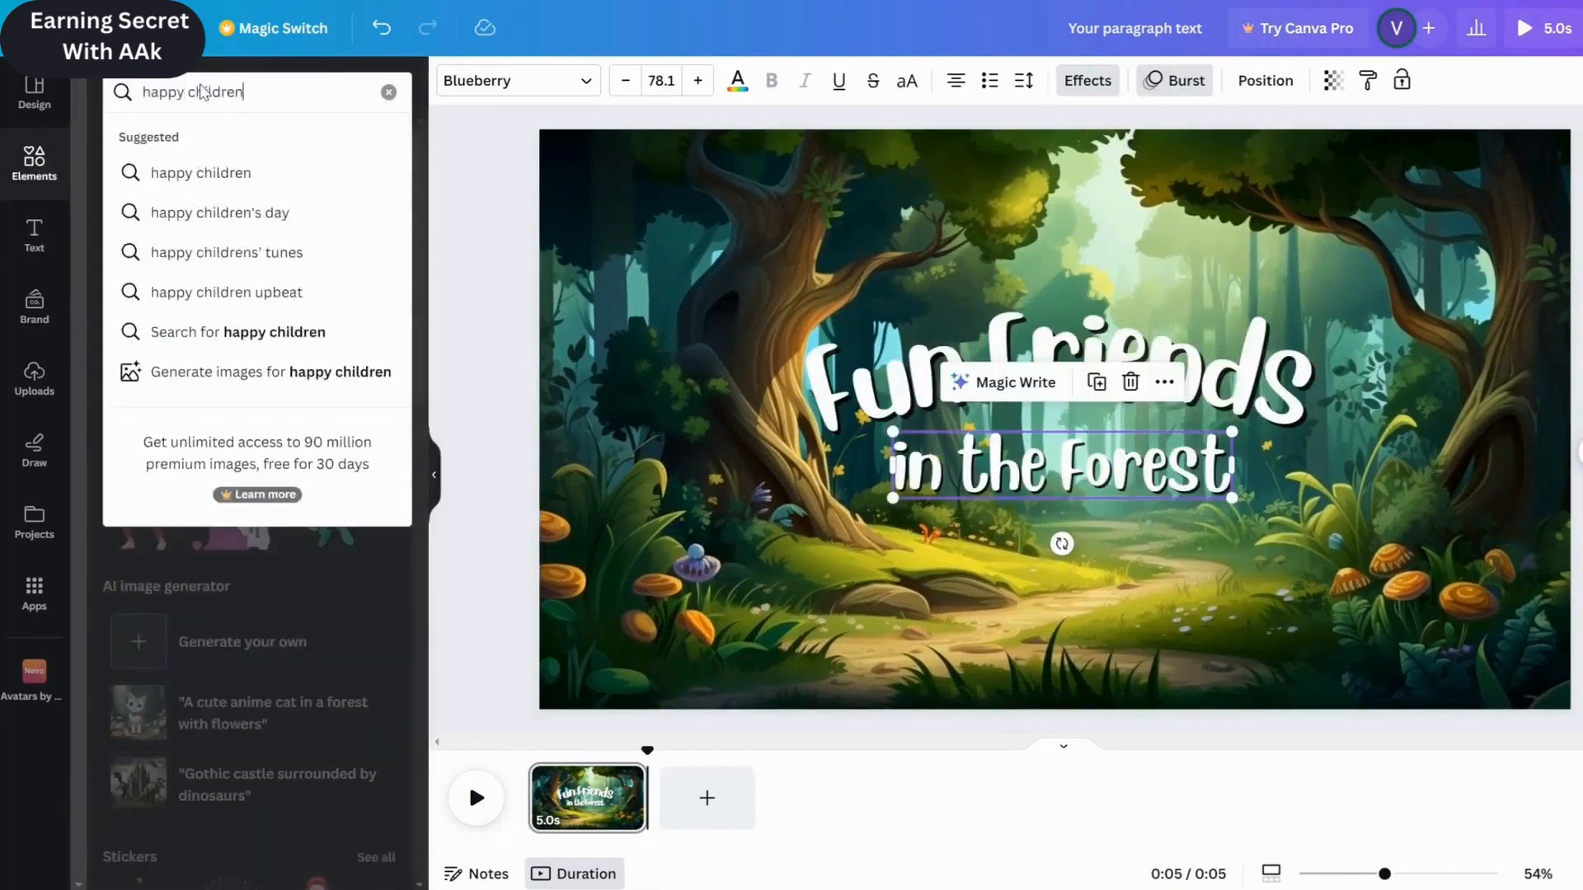
{"action": "key", "text": "Return"}
{"action": "left_click", "coordinate": [388, 141]}
{"action": "left_click", "coordinate": [257, 139]}
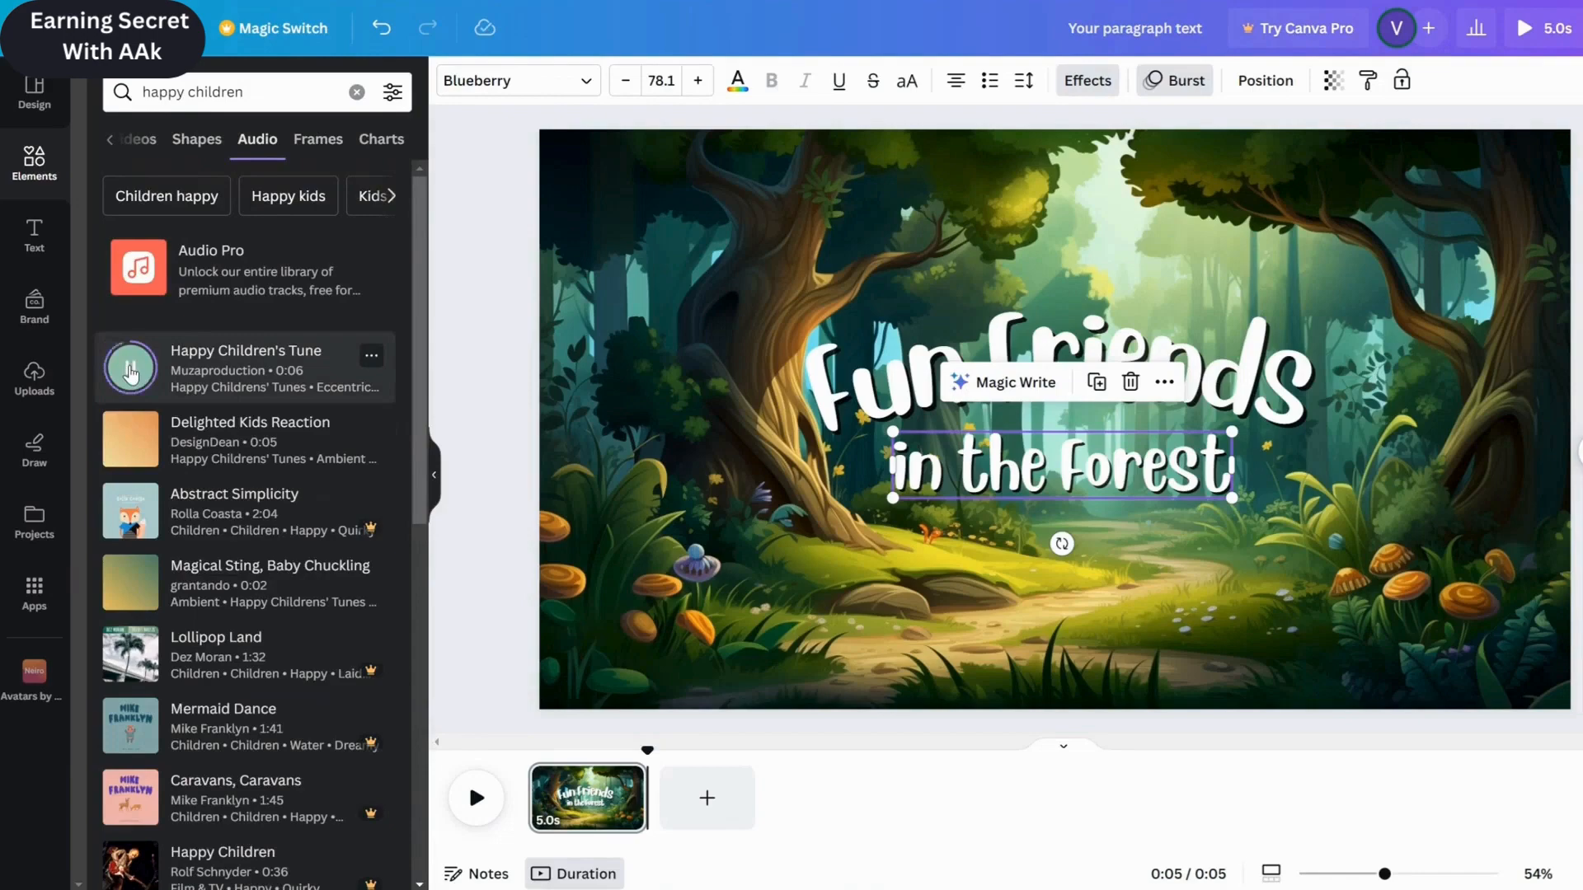
{"action": "left_click_drag", "start_coordinate": [309, 386], "coordinate": [468, 763]}
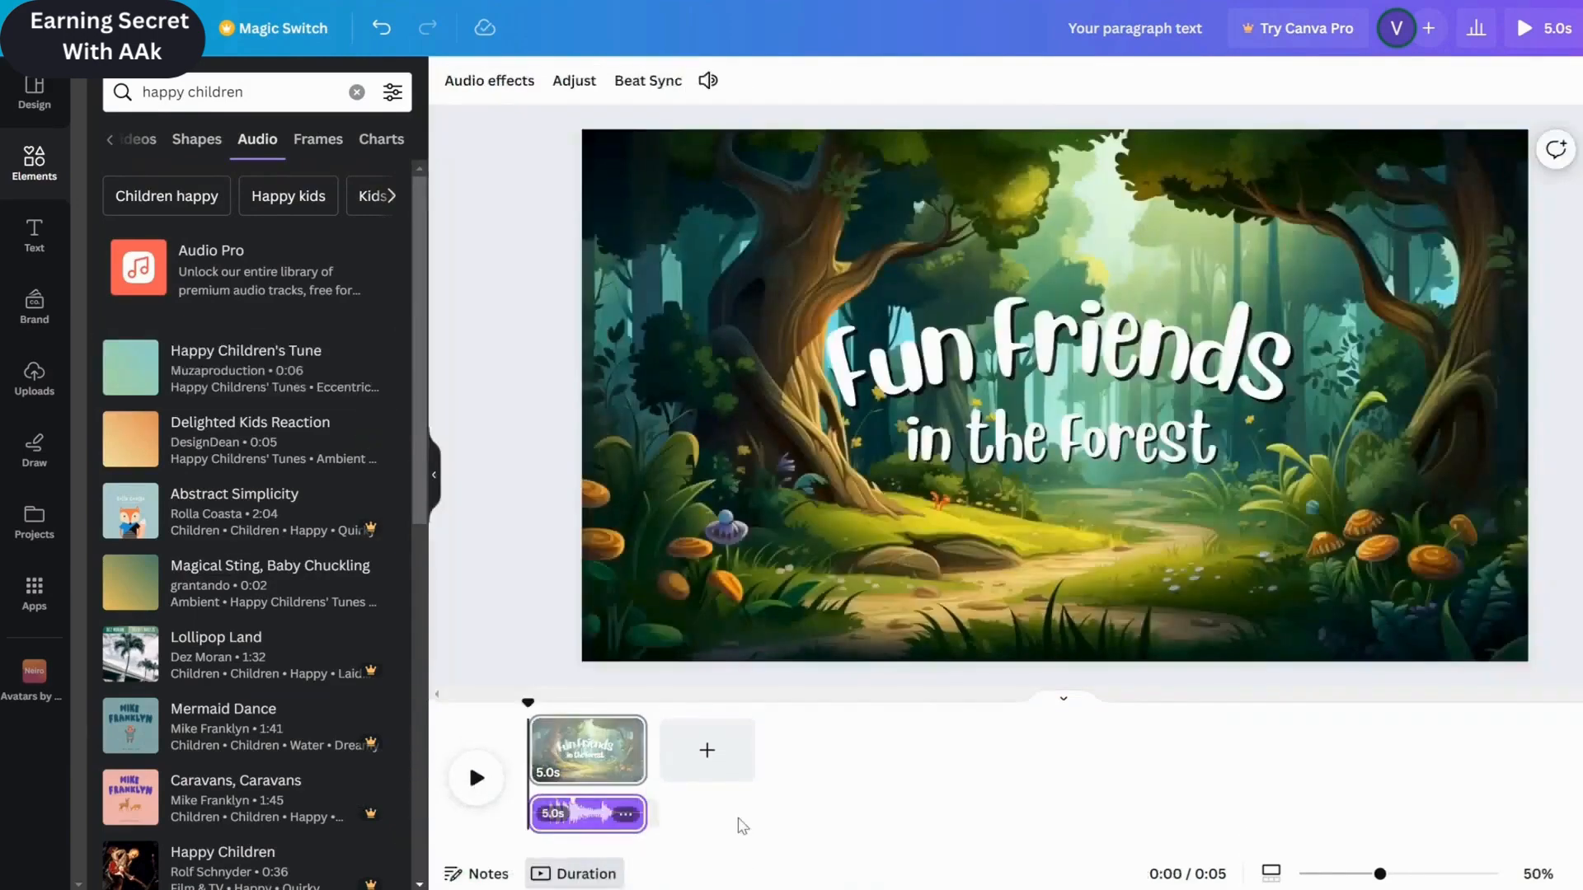
{"action": "left_click", "coordinate": [475, 779]}
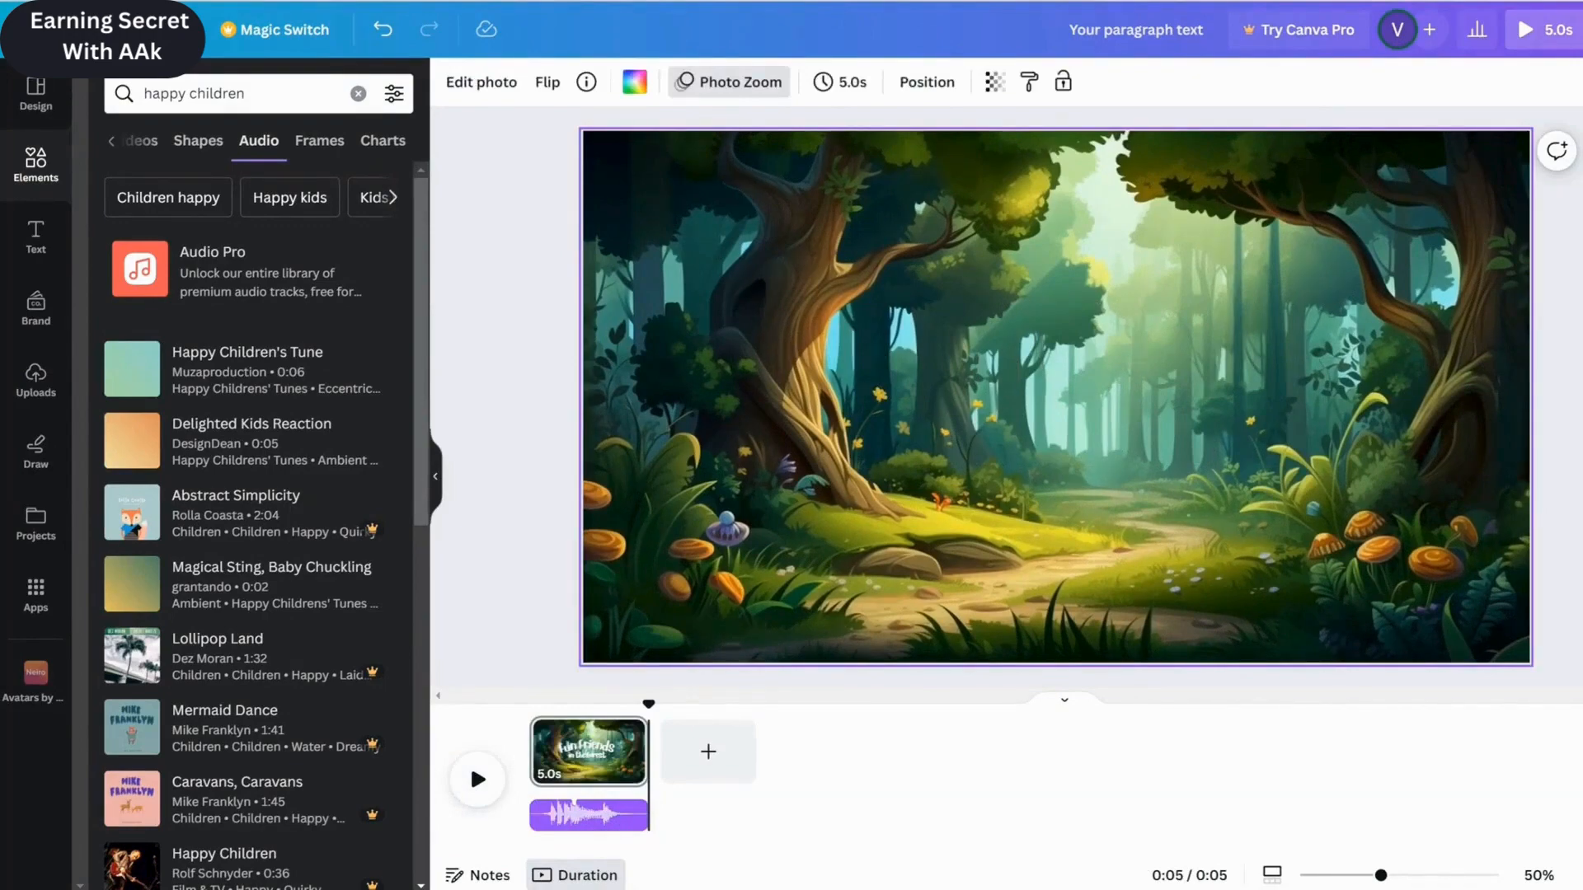
Step: Add a second page and paste the forest image in as its full-page background
{"action": "left_click", "coordinate": [707, 751]}
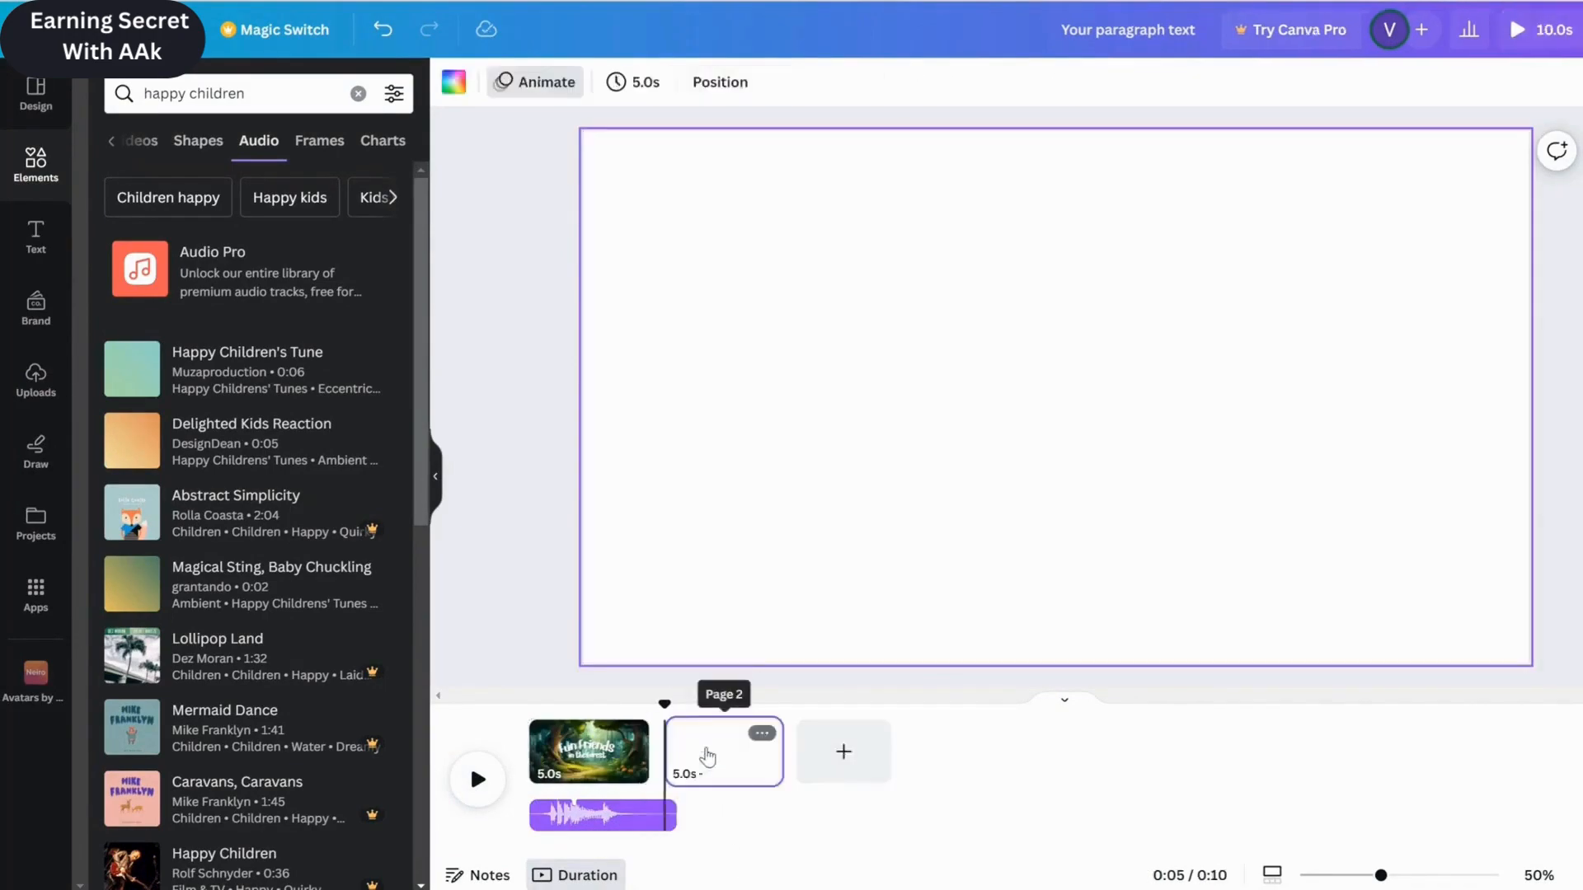
{"action": "key", "text": "ctrl+v"}
{"action": "right_click", "coordinate": [998, 312]}
{"action": "left_click", "coordinate": [1071, 816]}
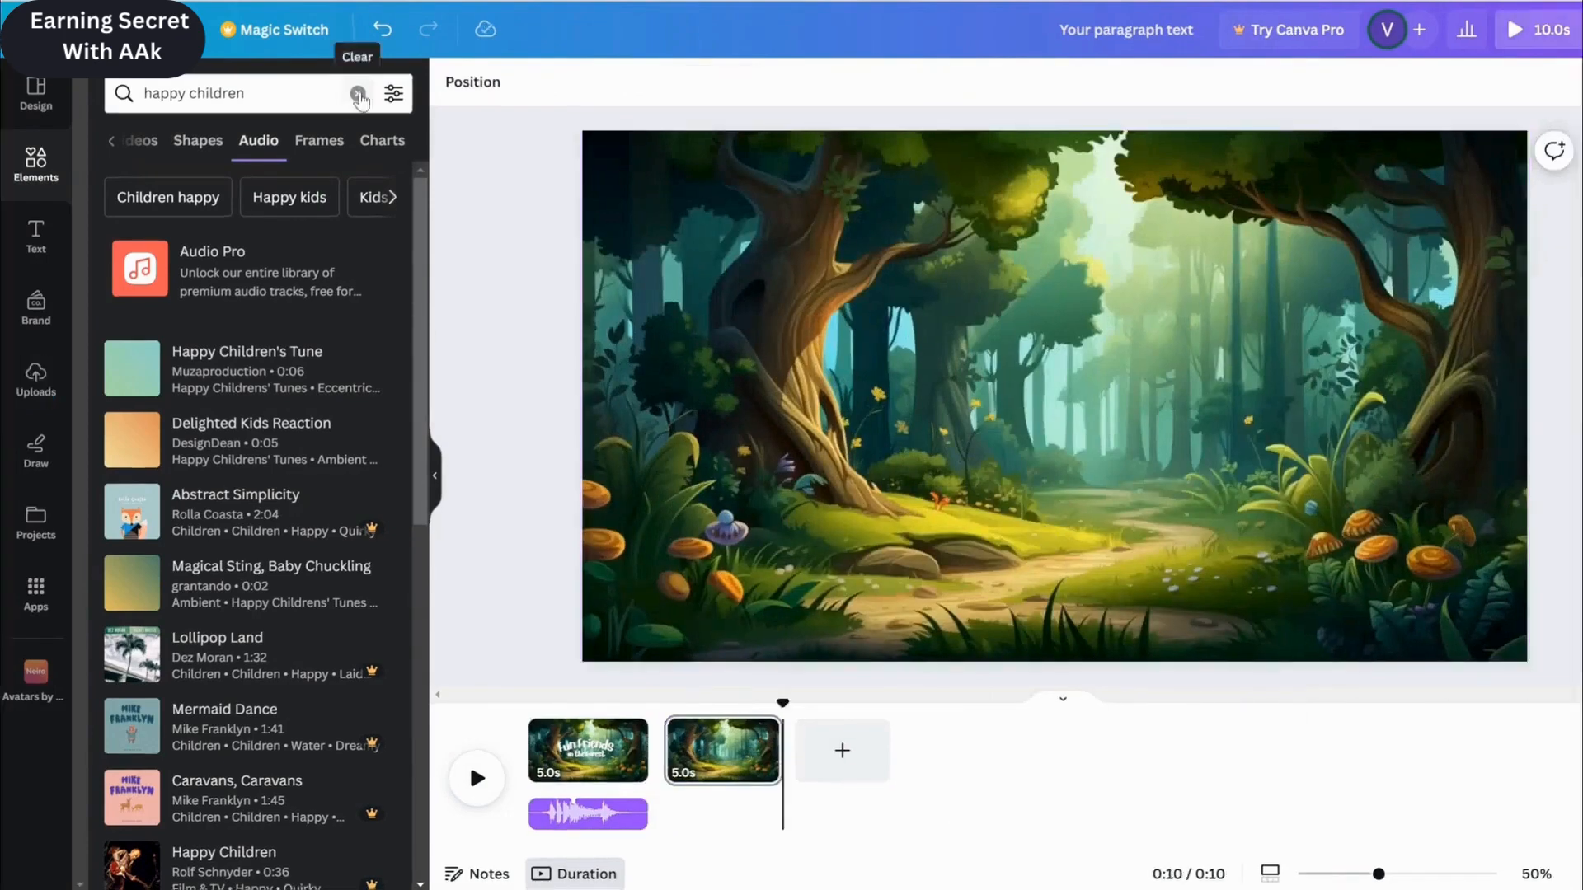
Step: Search the elements for "monkey" and place the upside-down hanging monkey graphic under the upper-right tree branches
{"action": "left_click", "coordinate": [358, 94]}
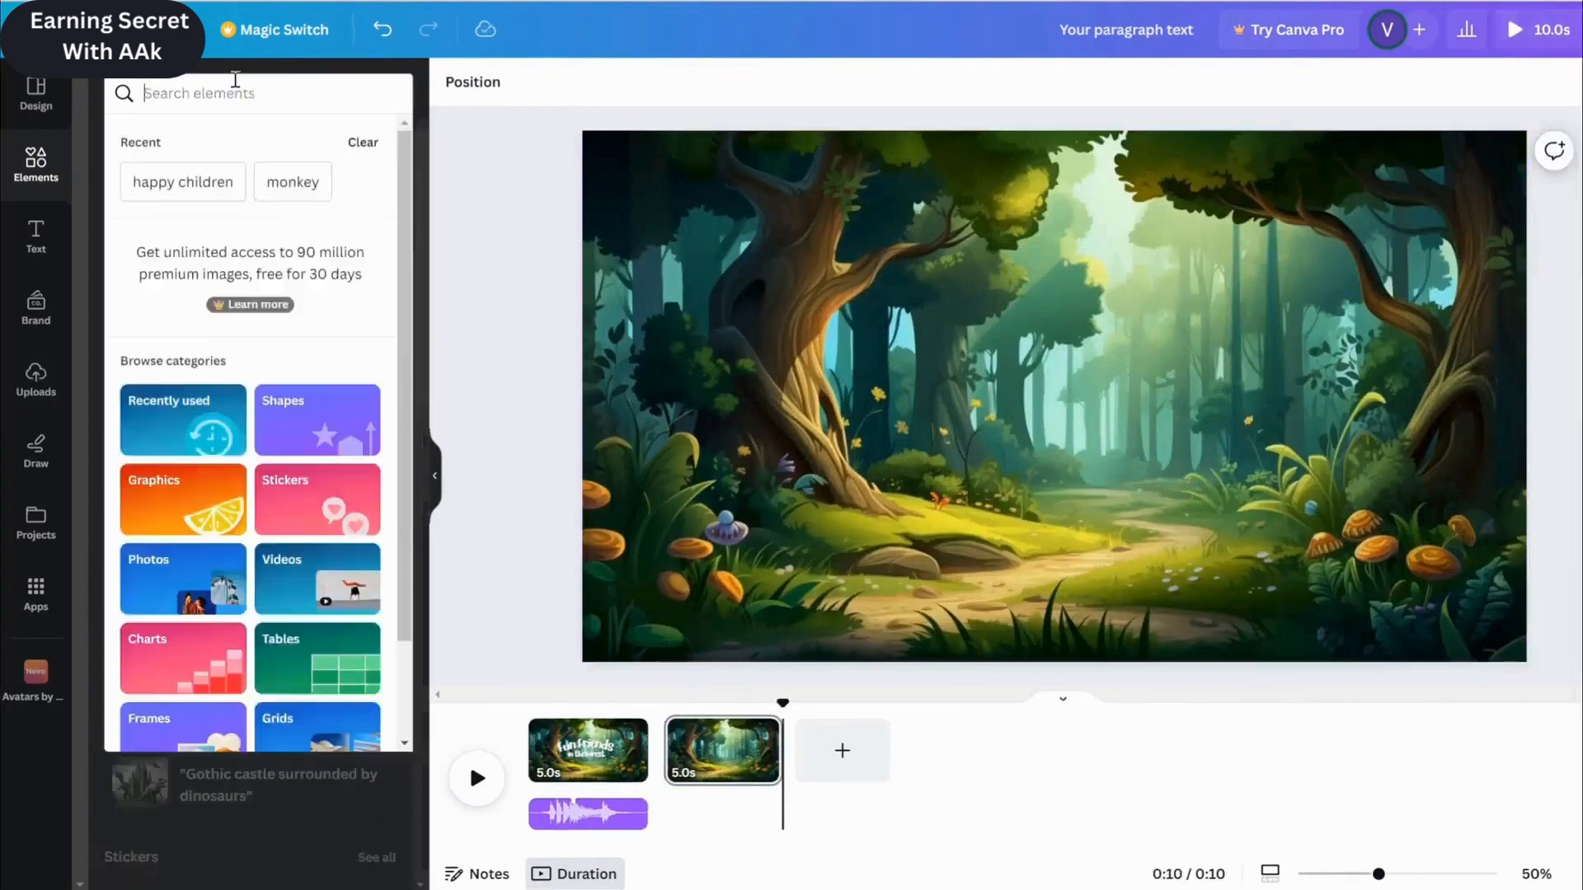
{"action": "type", "text": "monkey"}
{"action": "key", "text": "Return"}
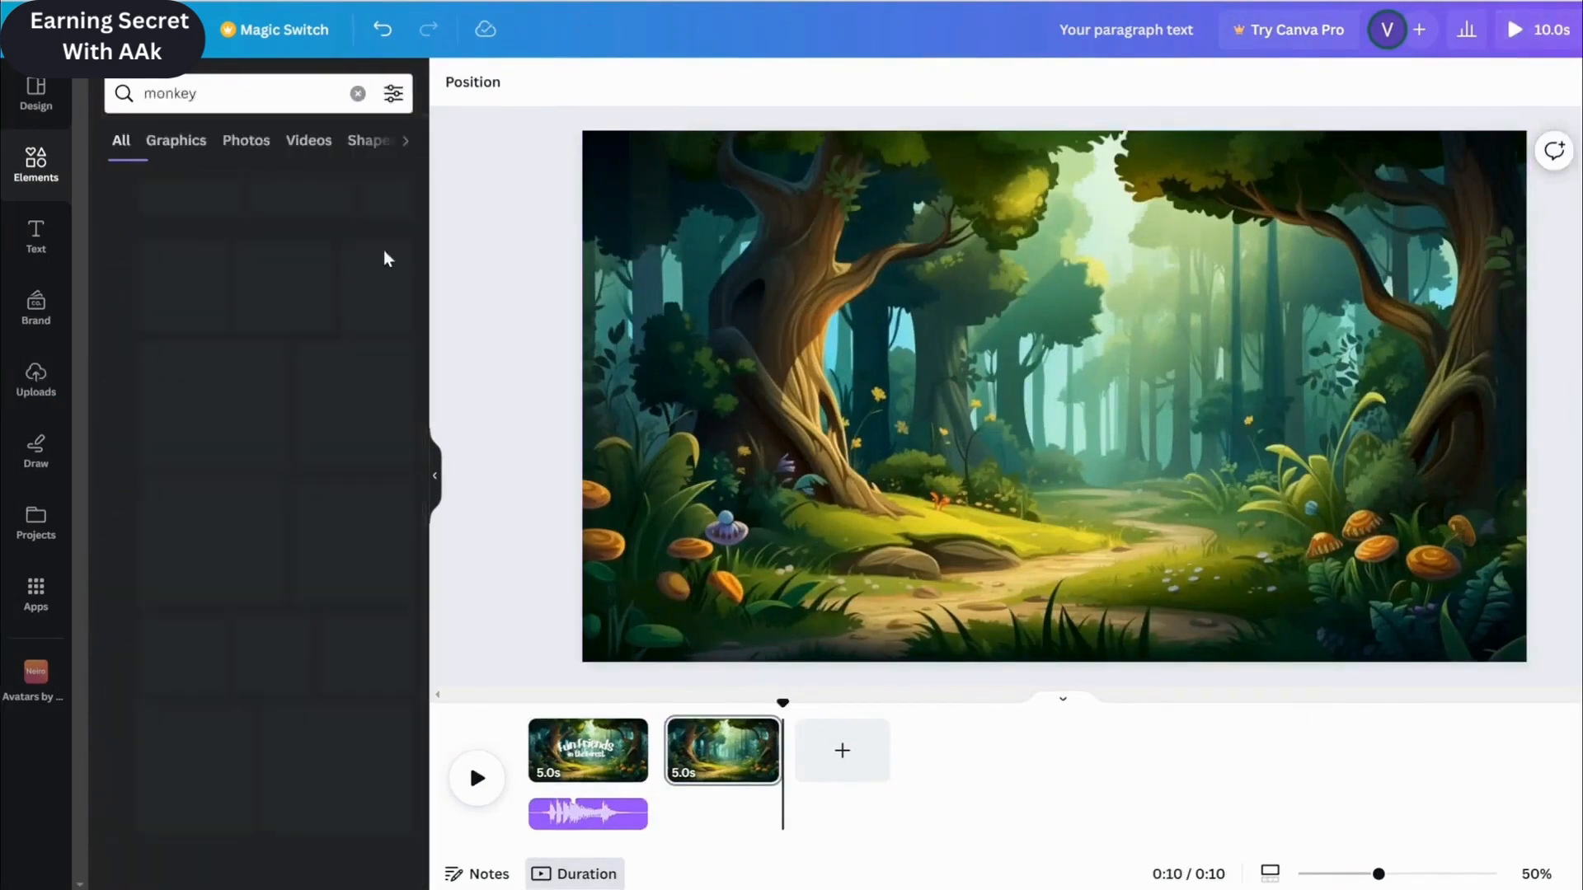
{"action": "left_click_drag", "start_coordinate": [350, 486], "coordinate": [1355, 256]}
Step: Move the monkey above the page's upper edge and record a custom animation path that brings it down into the scene
{"action": "left_click", "coordinate": [804, 83]}
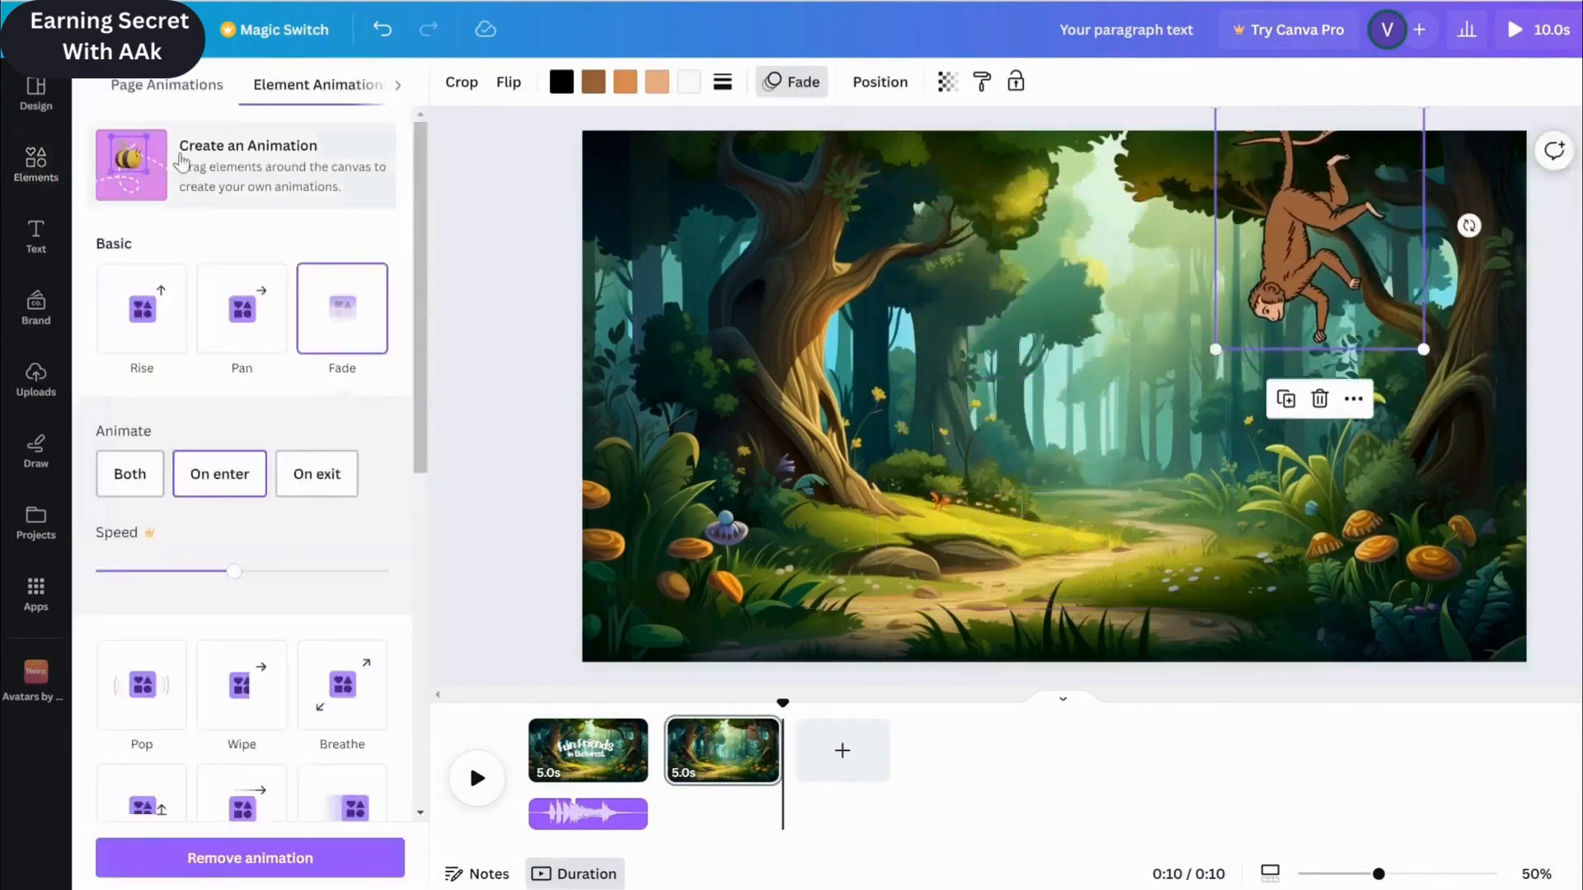
{"action": "left_click", "coordinate": [237, 165]}
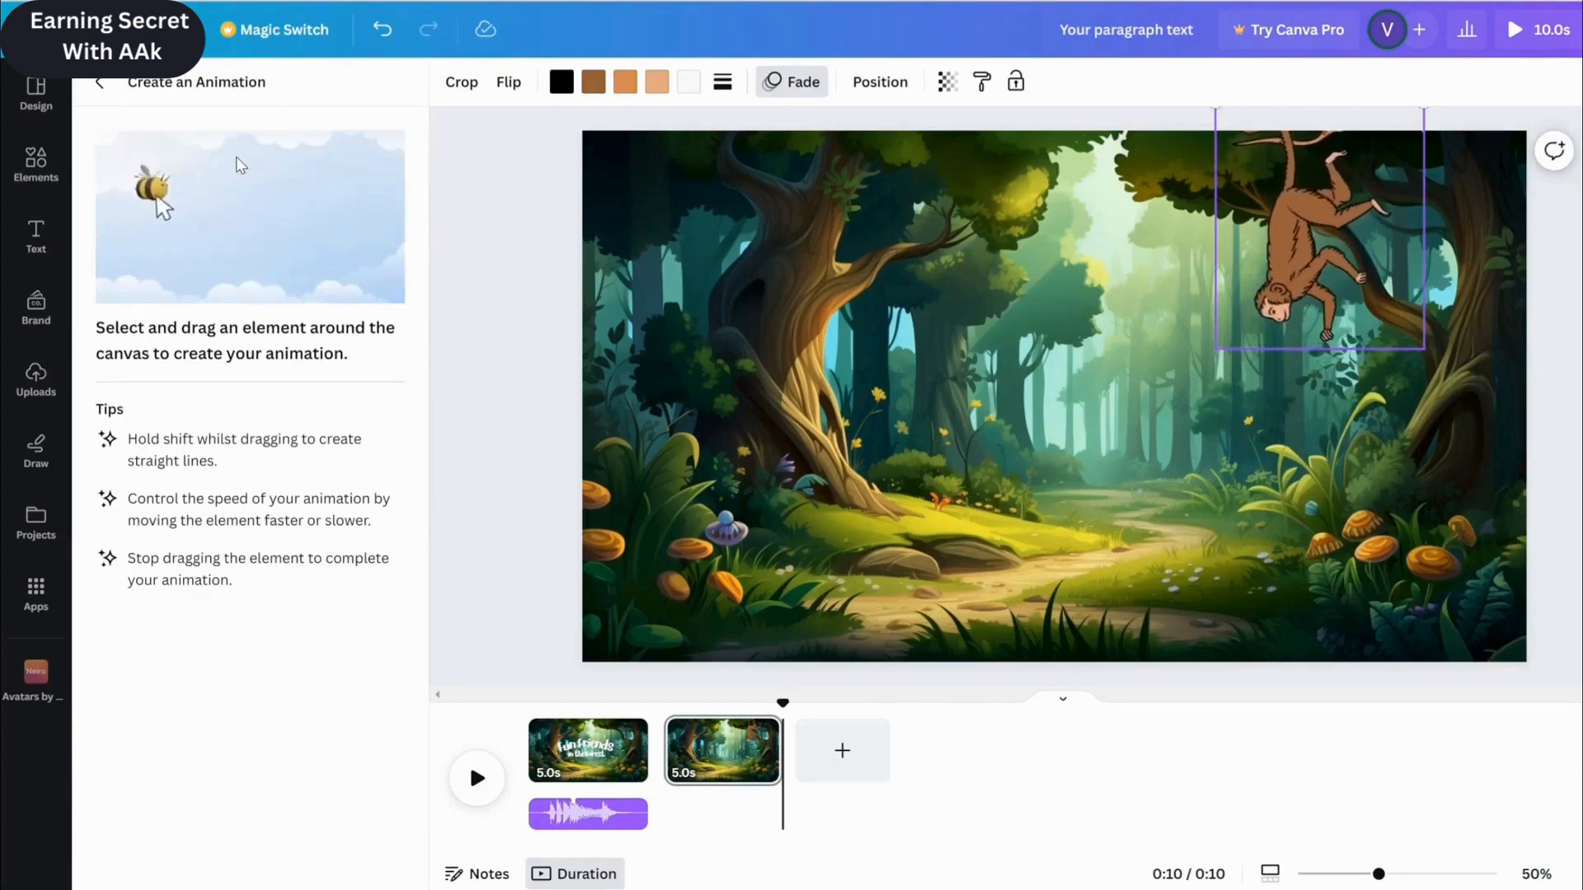
{"action": "left_click", "coordinate": [99, 82]}
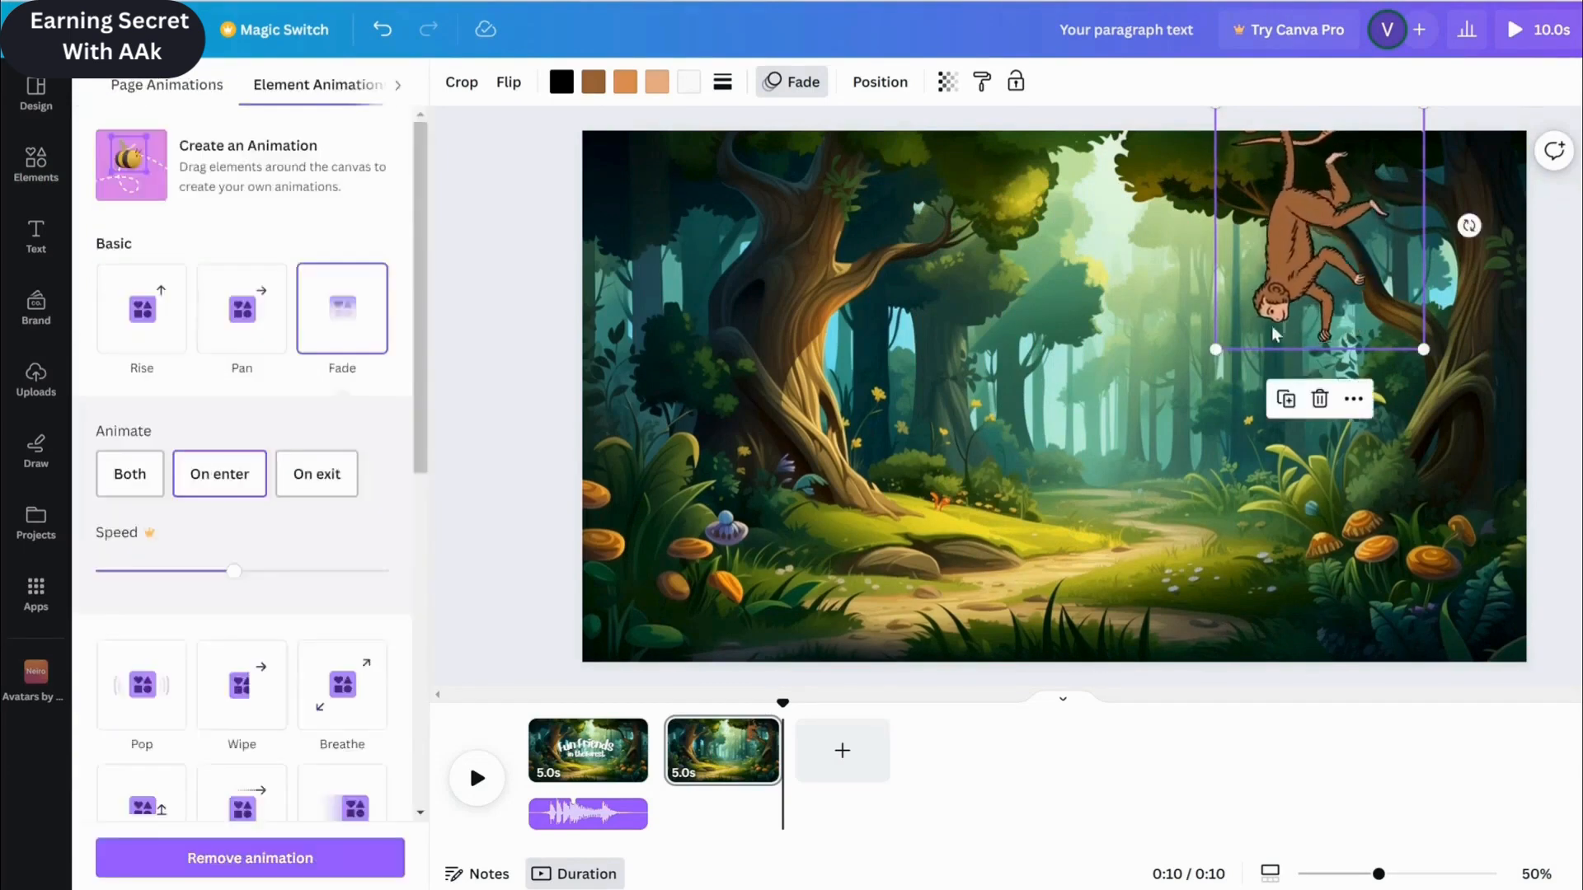
{"action": "left_click", "coordinate": [144, 193]}
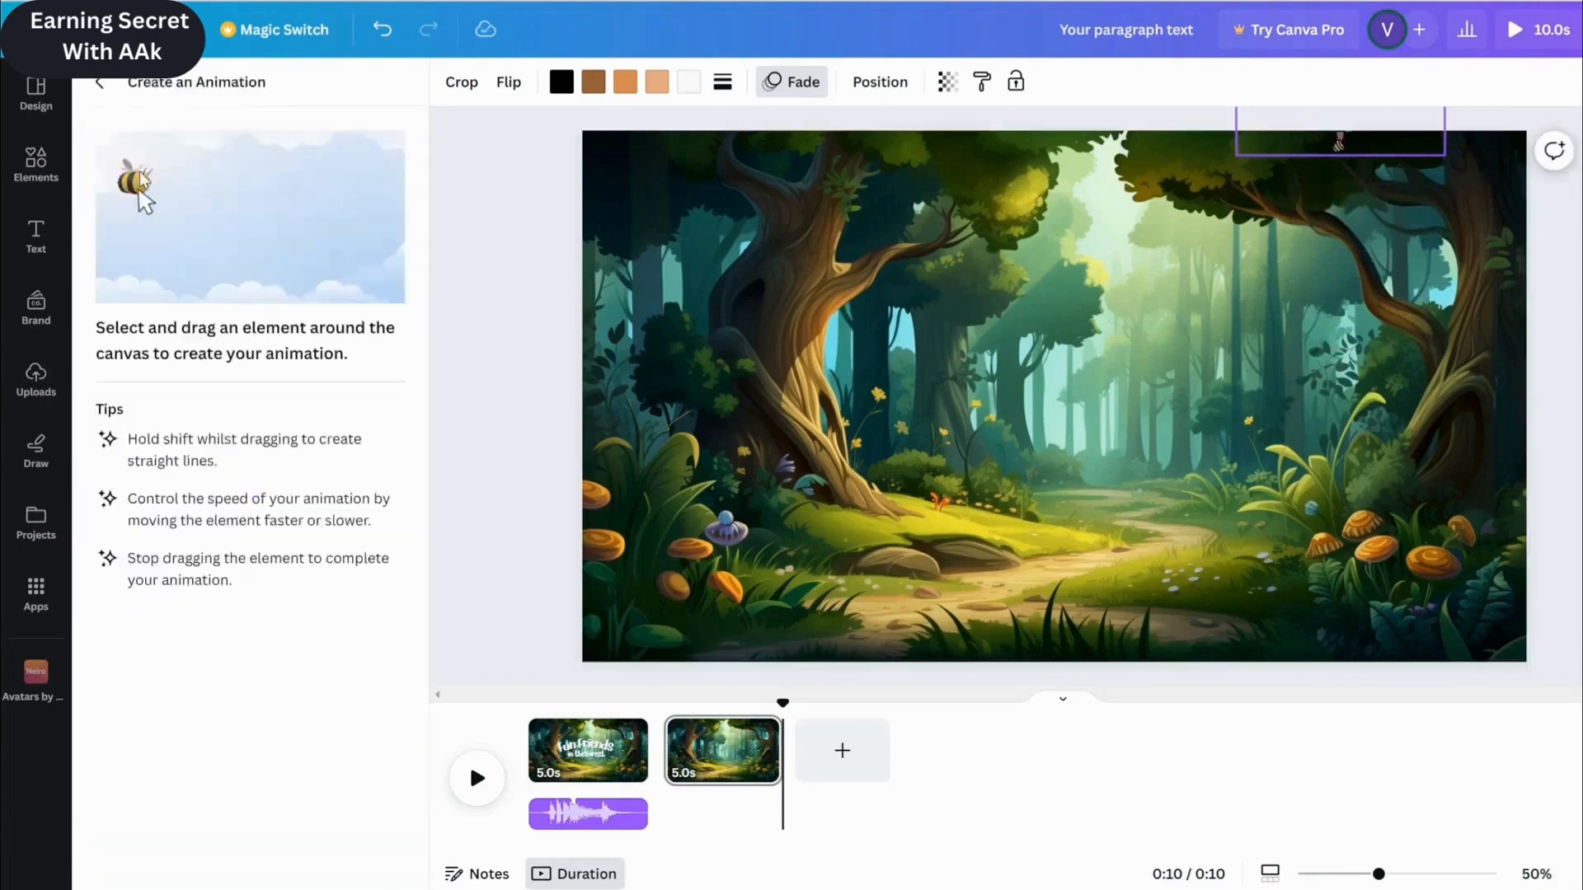
{"action": "left_click_drag", "start_coordinate": [1378, 313], "coordinate": [1376, 314]}
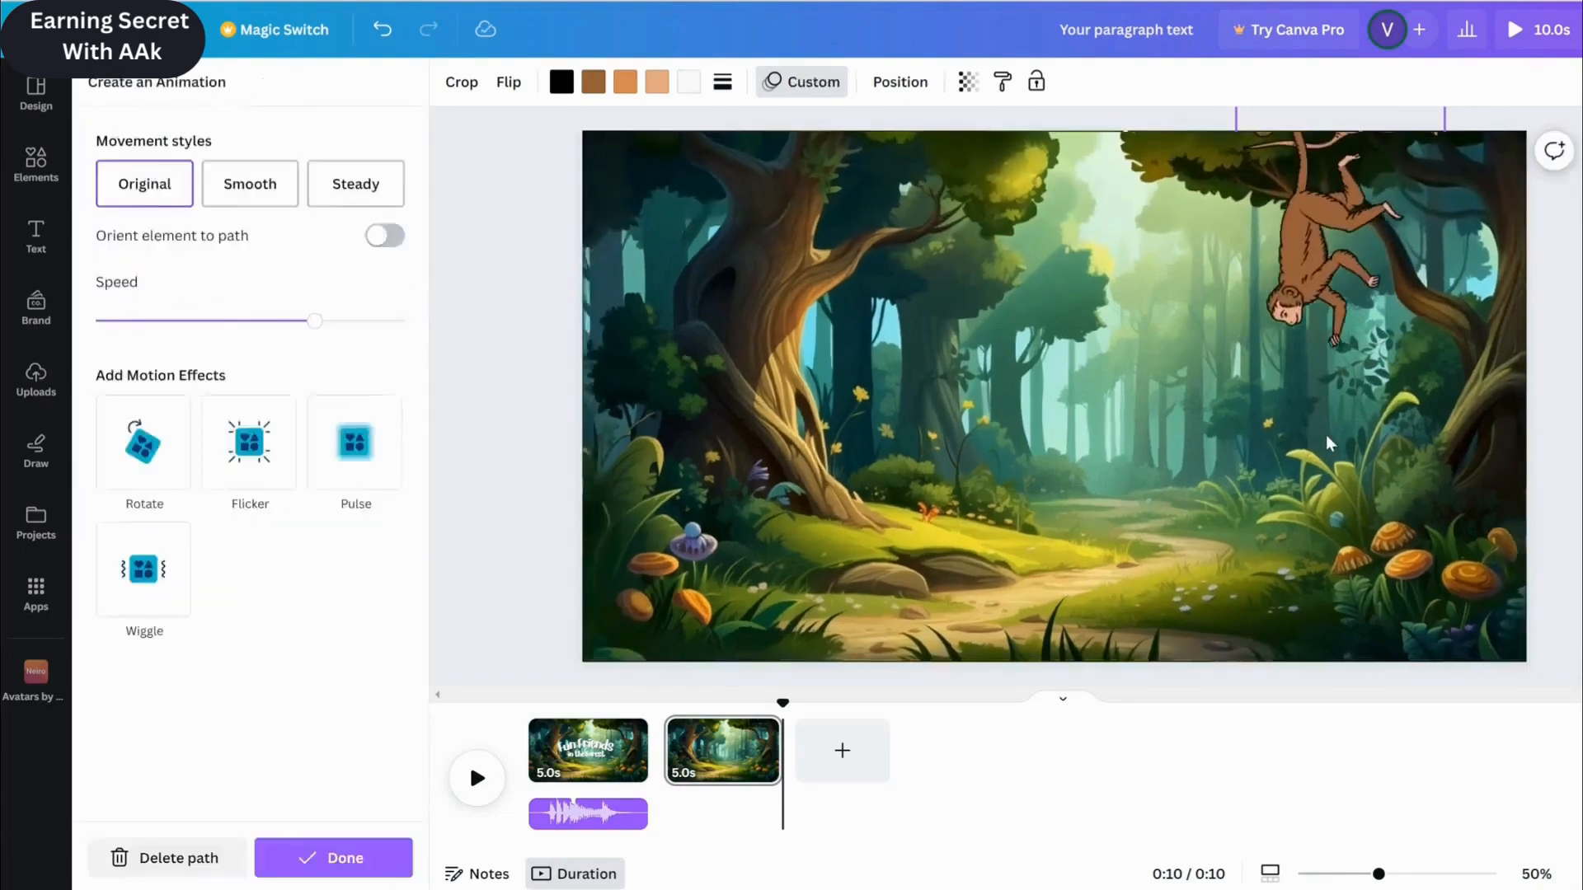
Step: Set the monkey's path animation to the Smooth movement style, increase its speed, and finish the animation
{"action": "left_click", "coordinate": [249, 184]}
{"action": "left_click_drag", "start_coordinate": [314, 320], "coordinate": [374, 322]}
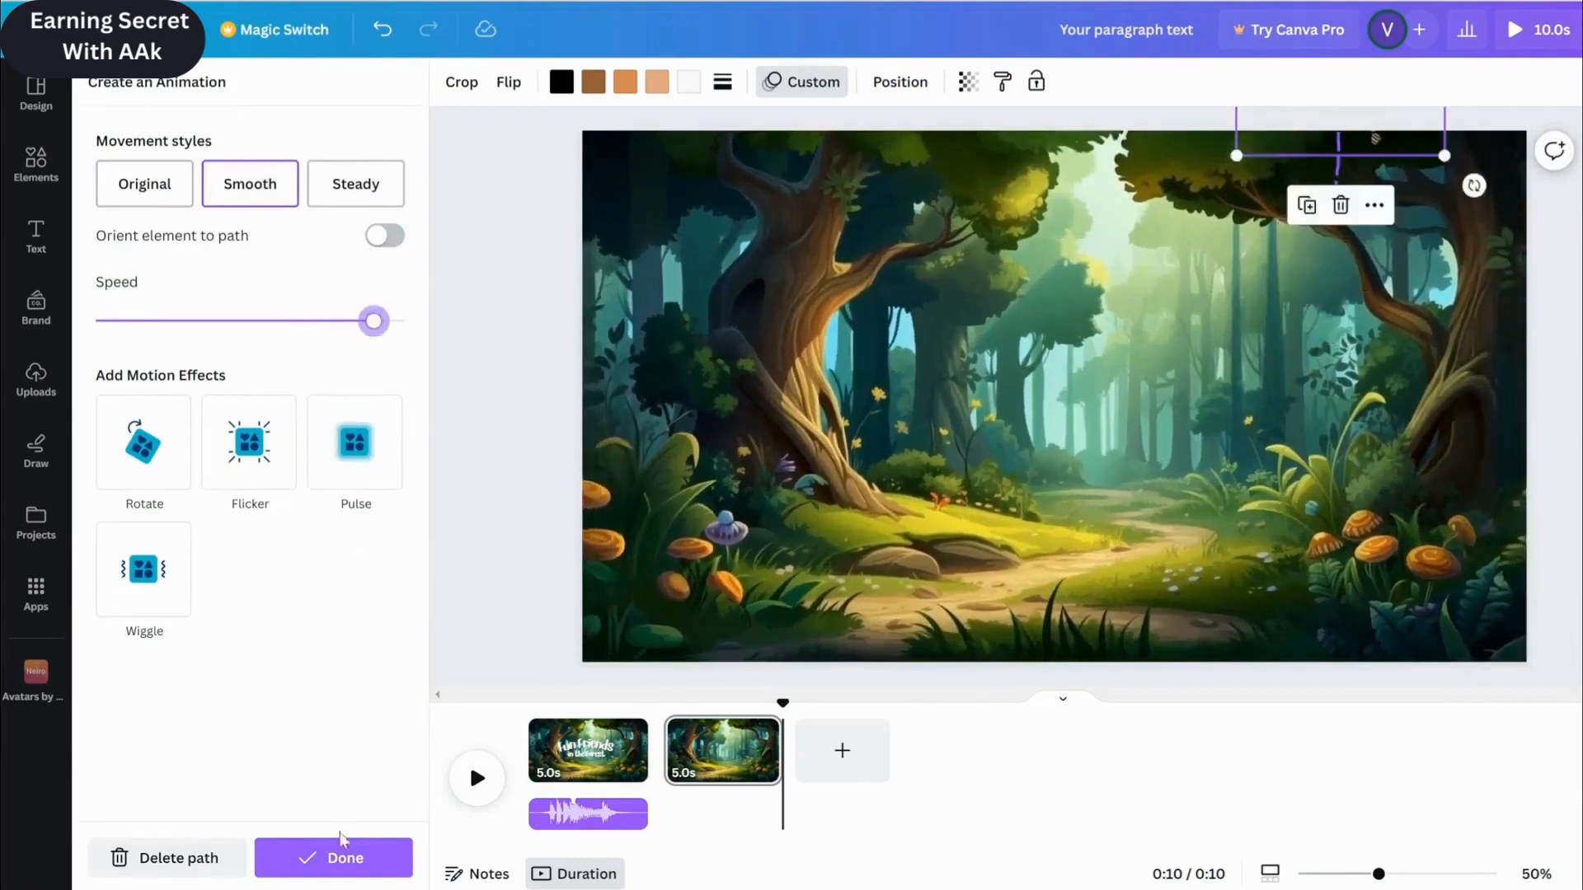
{"action": "left_click", "coordinate": [339, 859]}
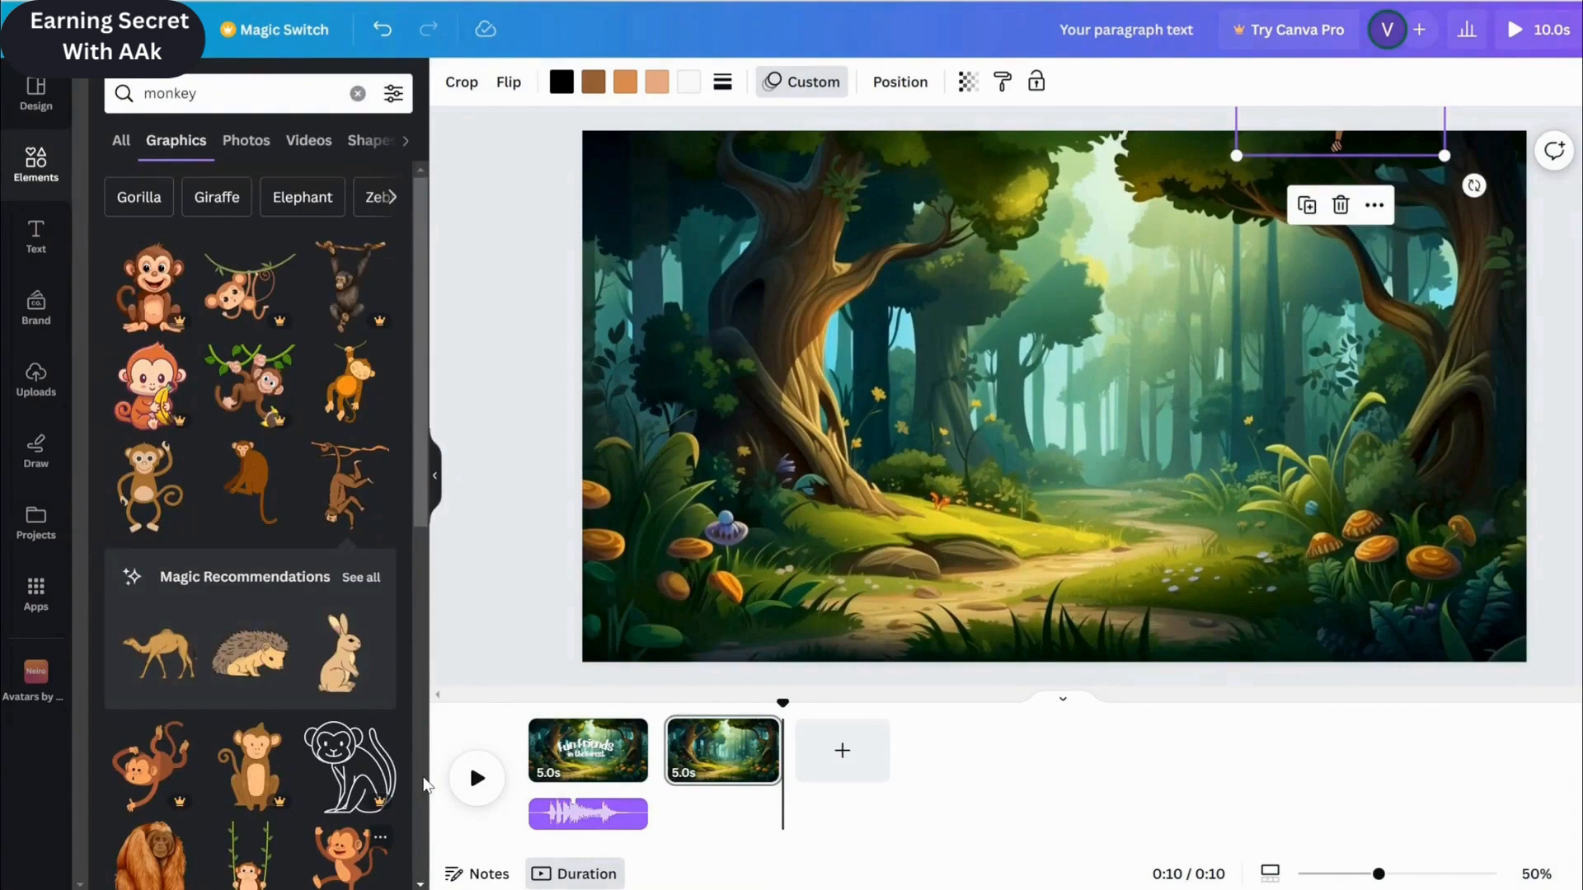
Step: Add the uploaded monkey1.mp3 beneath the second page and extend that page's duration to 26.4 s
{"action": "left_click", "coordinate": [36, 379]}
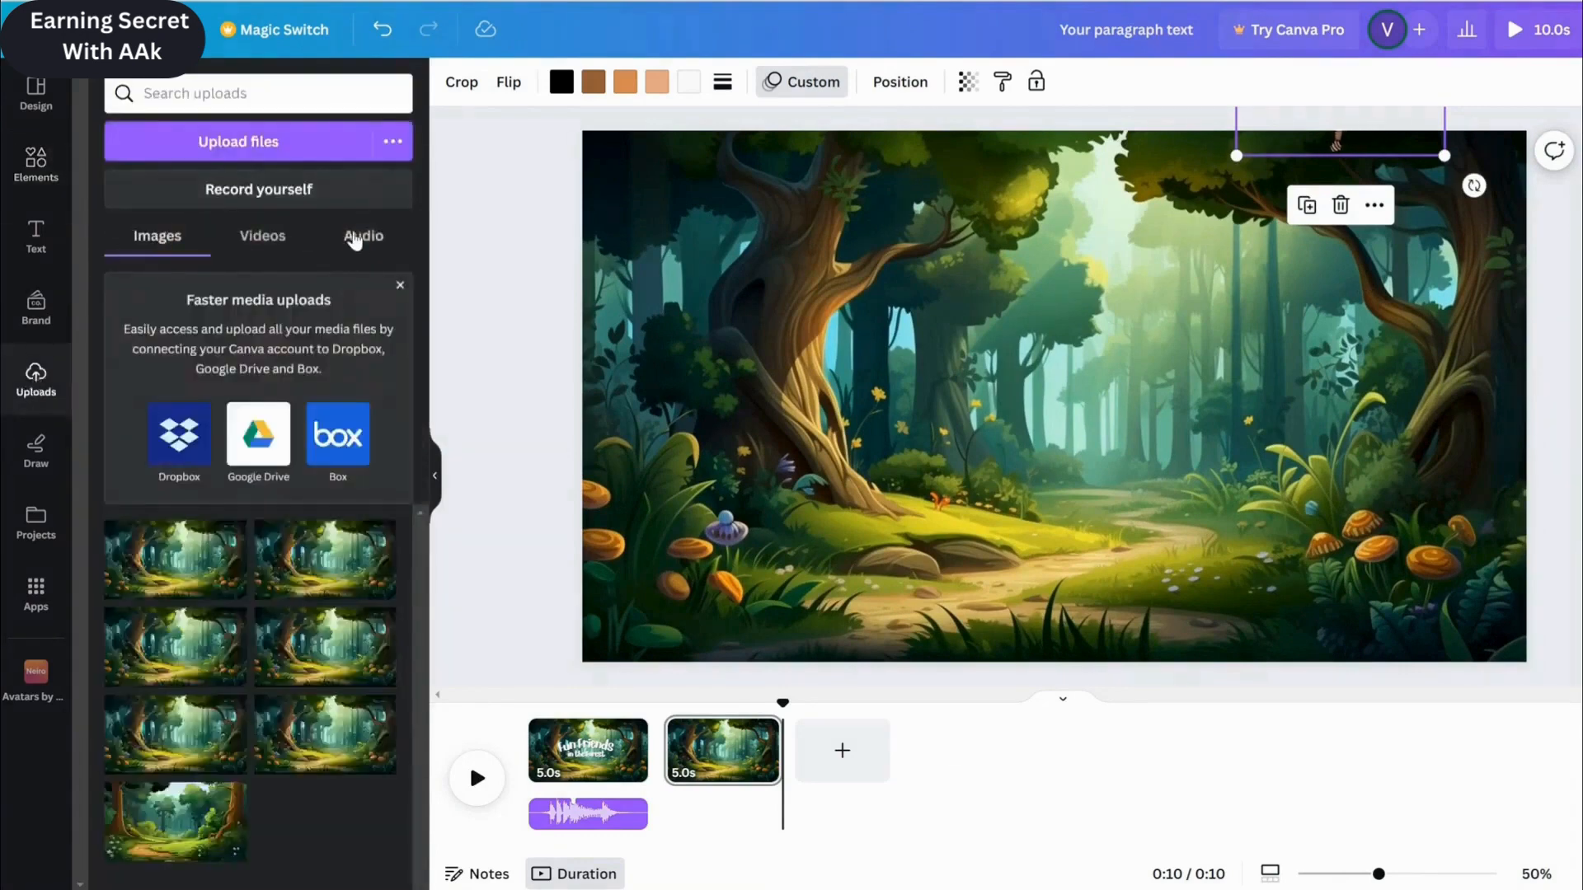
{"action": "left_click", "coordinate": [363, 236]}
{"action": "scroll", "coordinate": [413, 300], "scroll_direction": "down", "scroll_amount": 3}
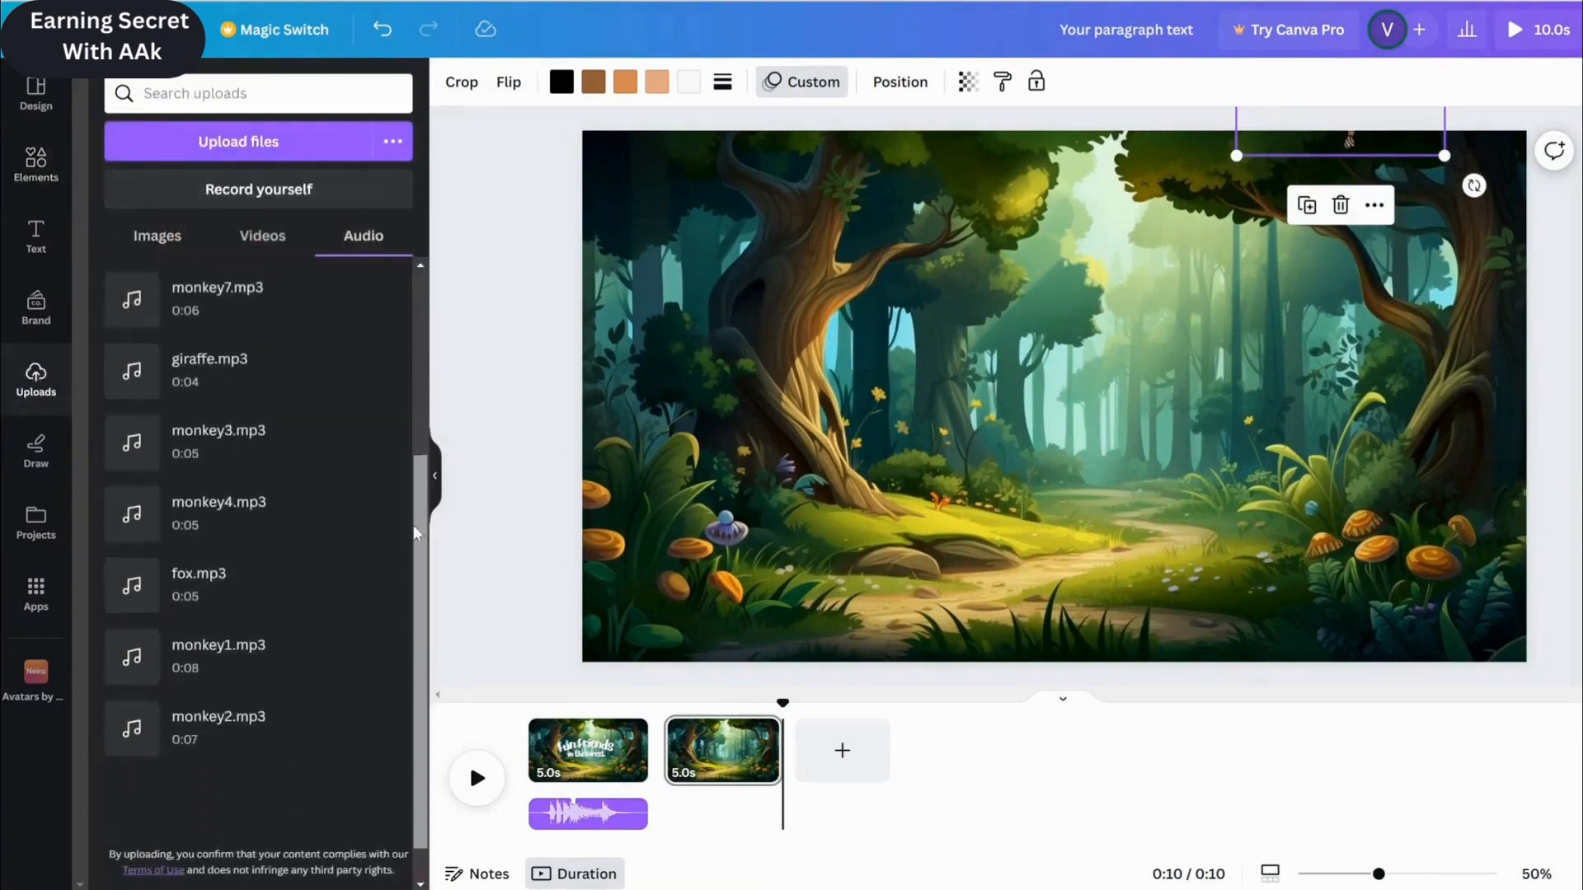
{"action": "scroll", "coordinate": [416, 330], "scroll_direction": "up", "scroll_amount": 3}
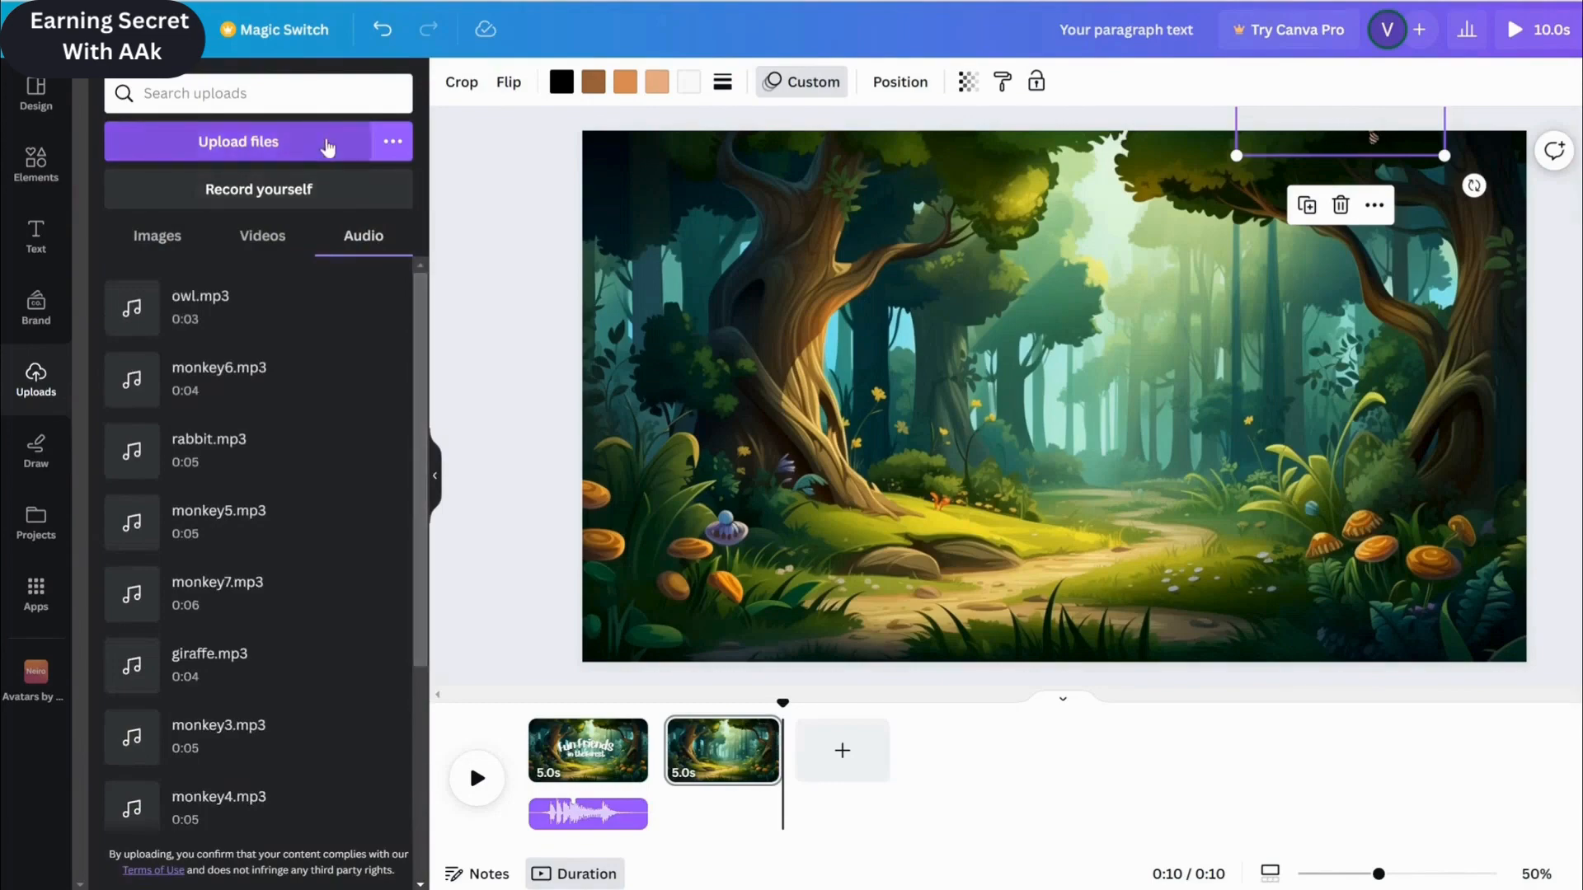
{"action": "scroll", "coordinate": [248, 495], "scroll_direction": "down", "scroll_amount": 4}
{"action": "left_click_drag", "start_coordinate": [246, 634], "coordinate": [1291, 767]}
Step: Show the monkey's timing and trim its start so it enters slightly after the second page begins
{"action": "left_click", "coordinate": [1311, 148]}
{"action": "right_click", "coordinate": [1310, 148]}
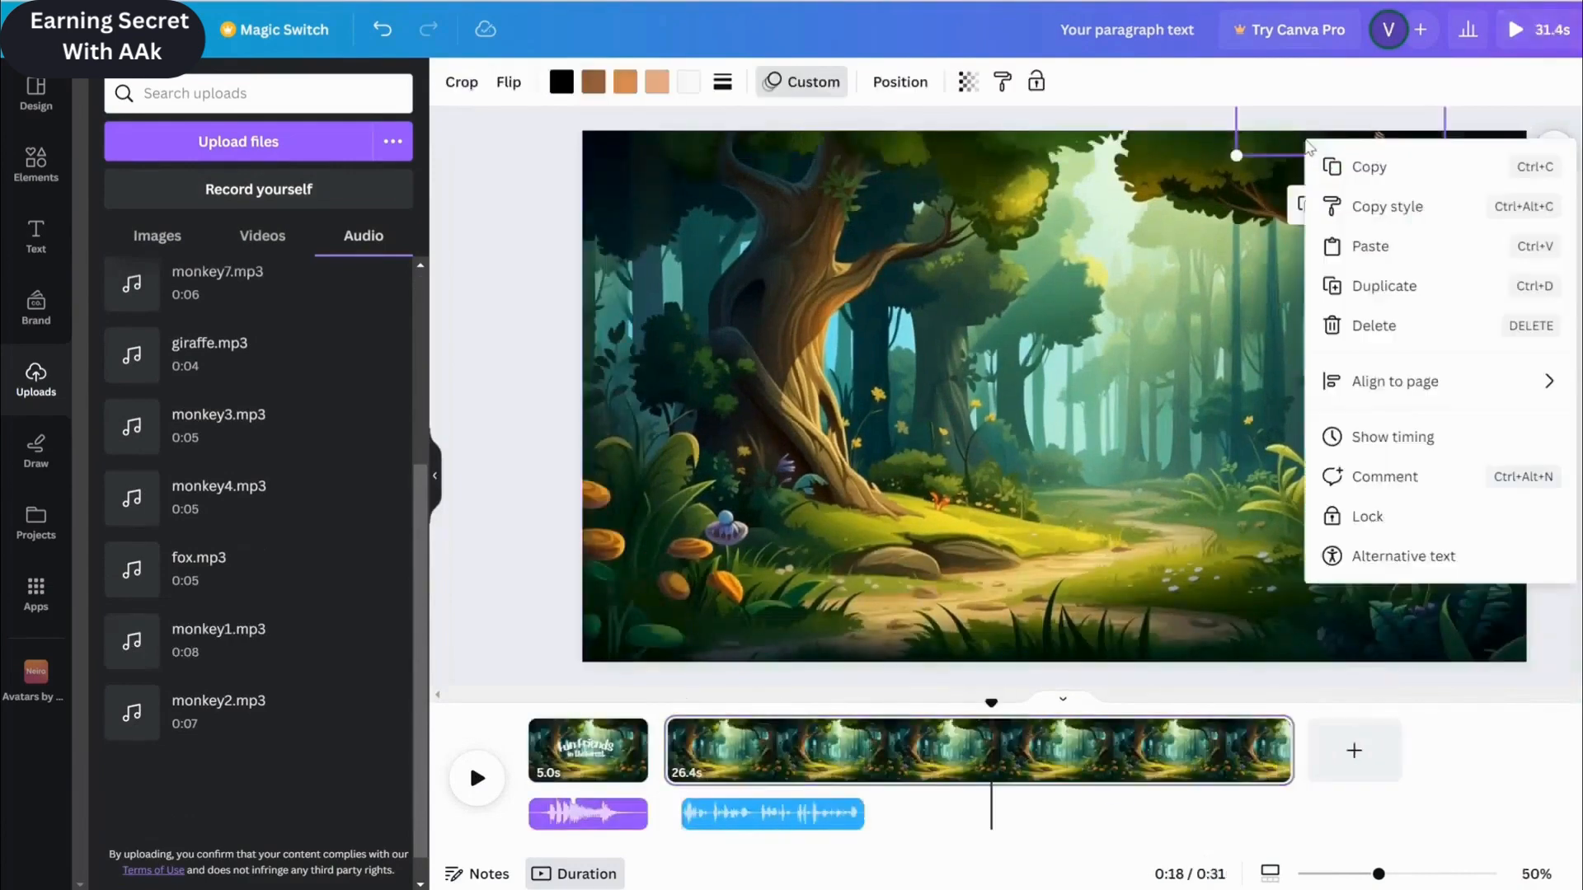
{"action": "left_click", "coordinate": [1369, 437]}
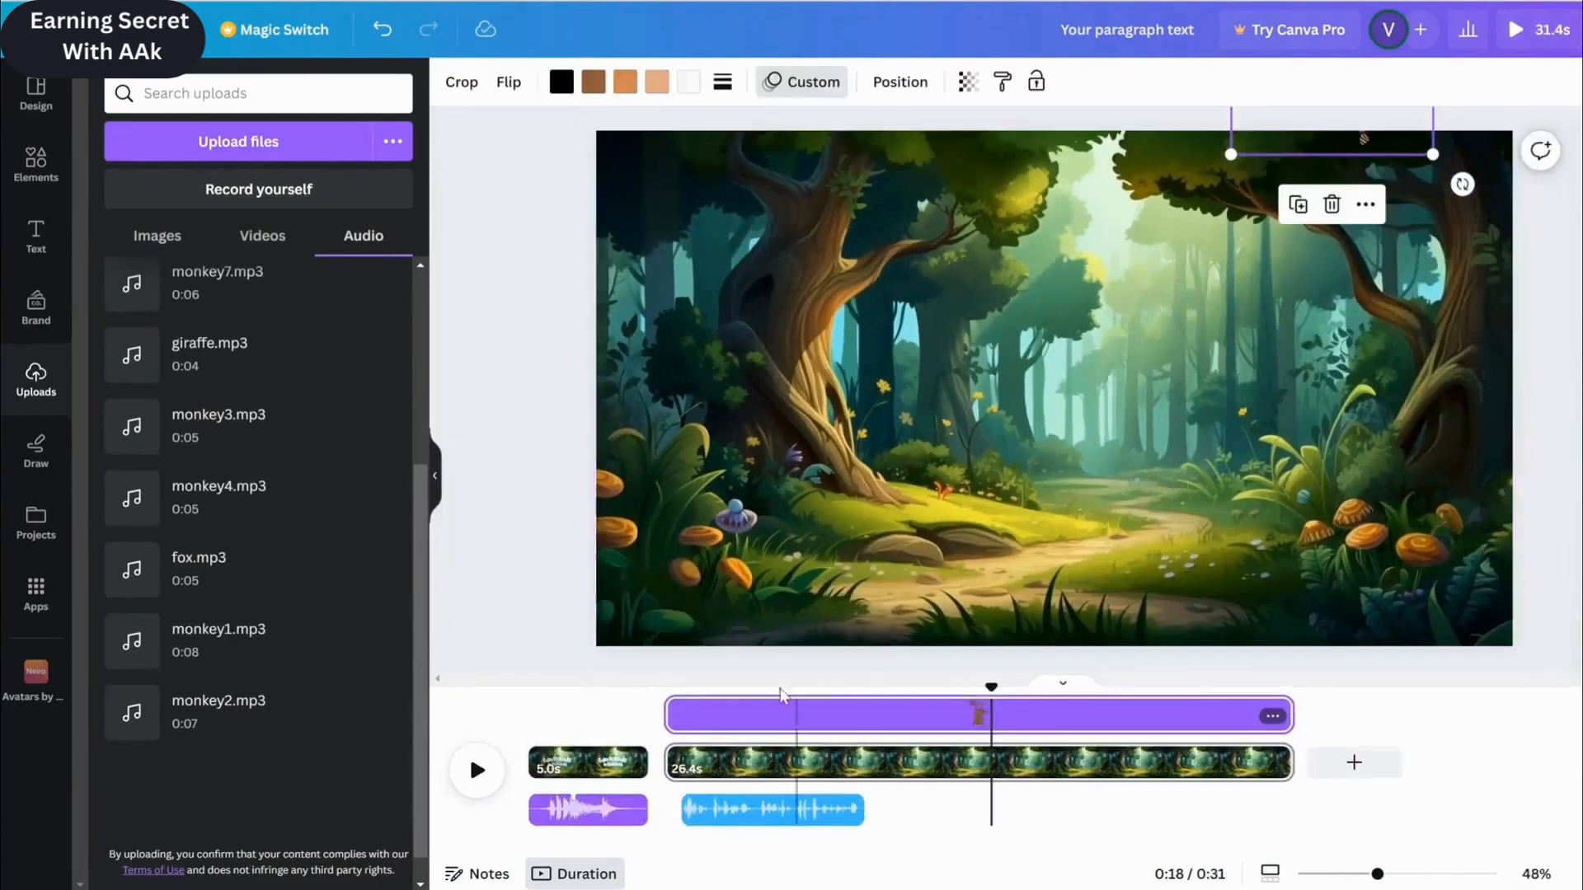
{"action": "left_click_drag", "start_coordinate": [671, 715], "coordinate": [687, 715]}
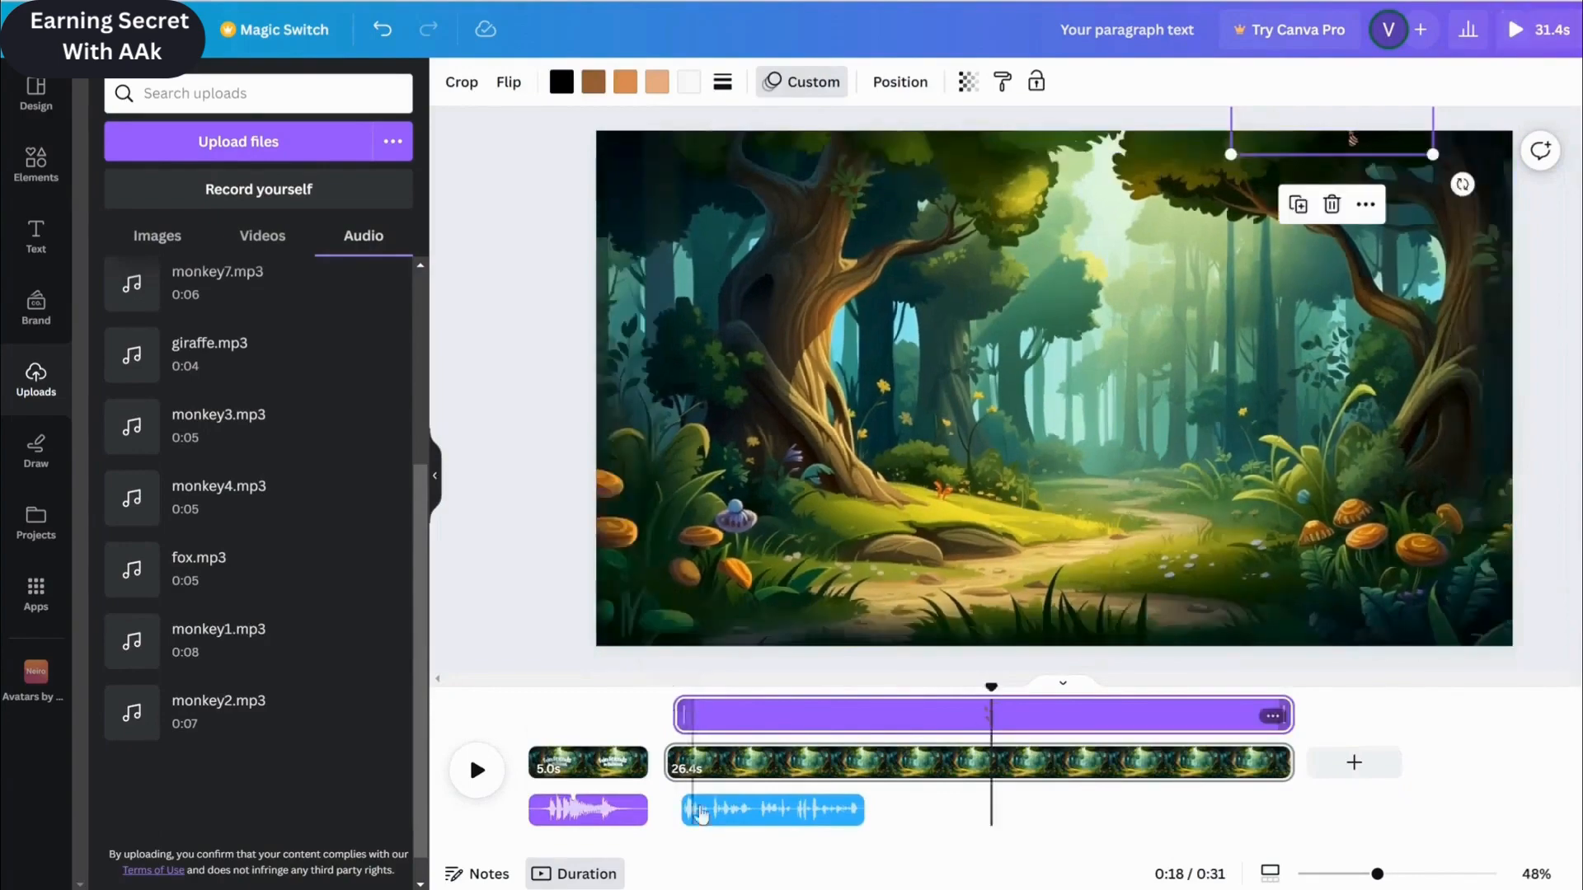
Step: Shift the monkey1.mp3 clip slightly later so it follows the monkey's entrance, and preview the scene
{"action": "left_click", "coordinate": [724, 812]}
{"action": "left_click_drag", "start_coordinate": [724, 812], "coordinate": [736, 813]}
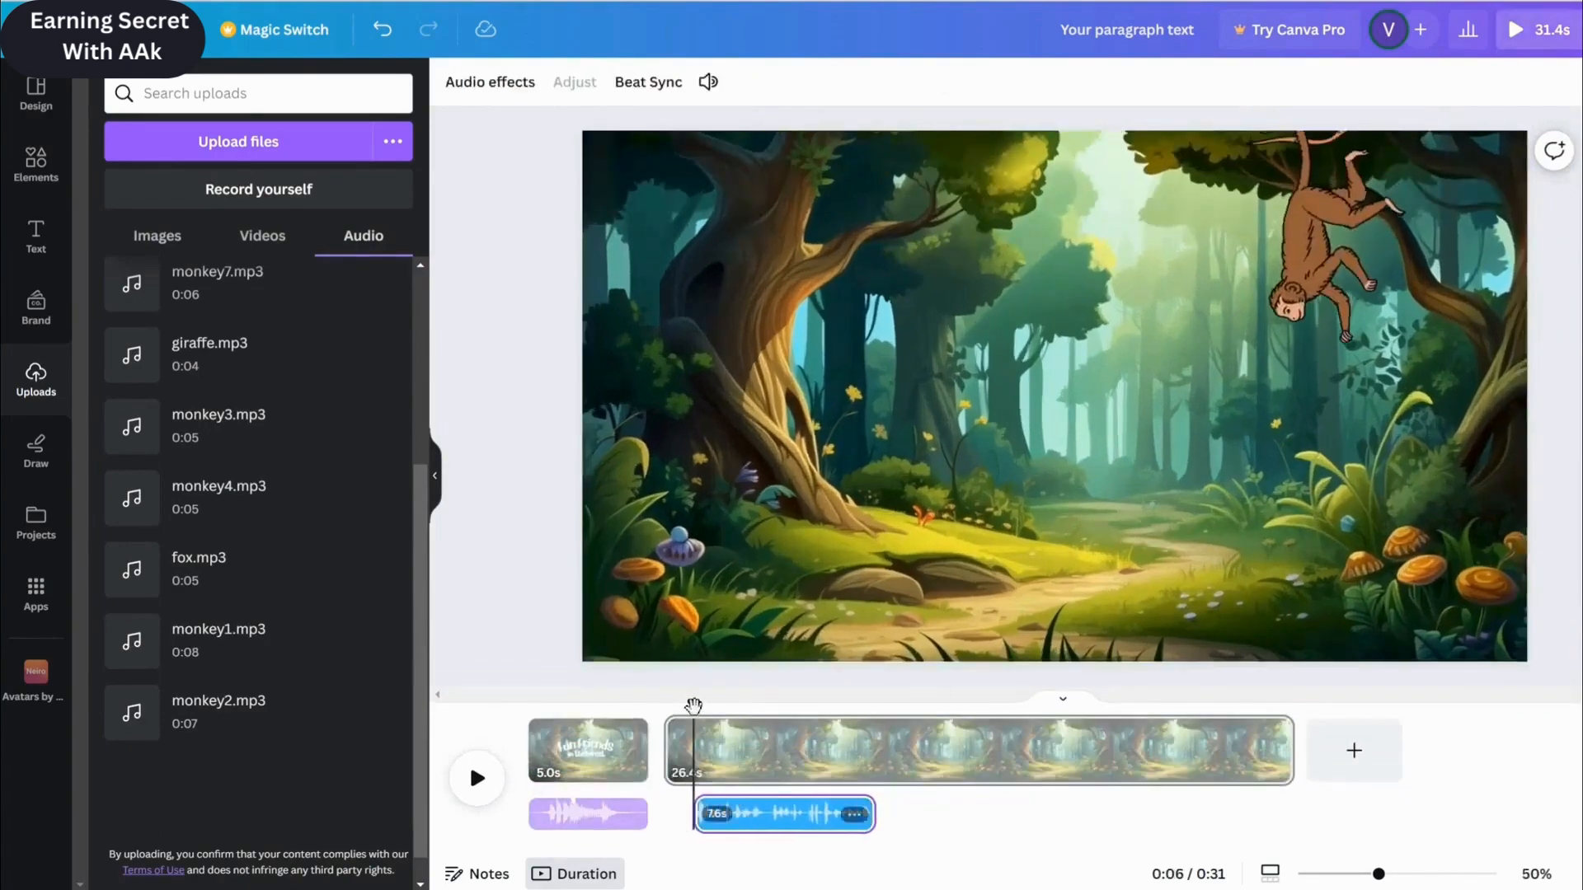
{"action": "left_click", "coordinate": [475, 780]}
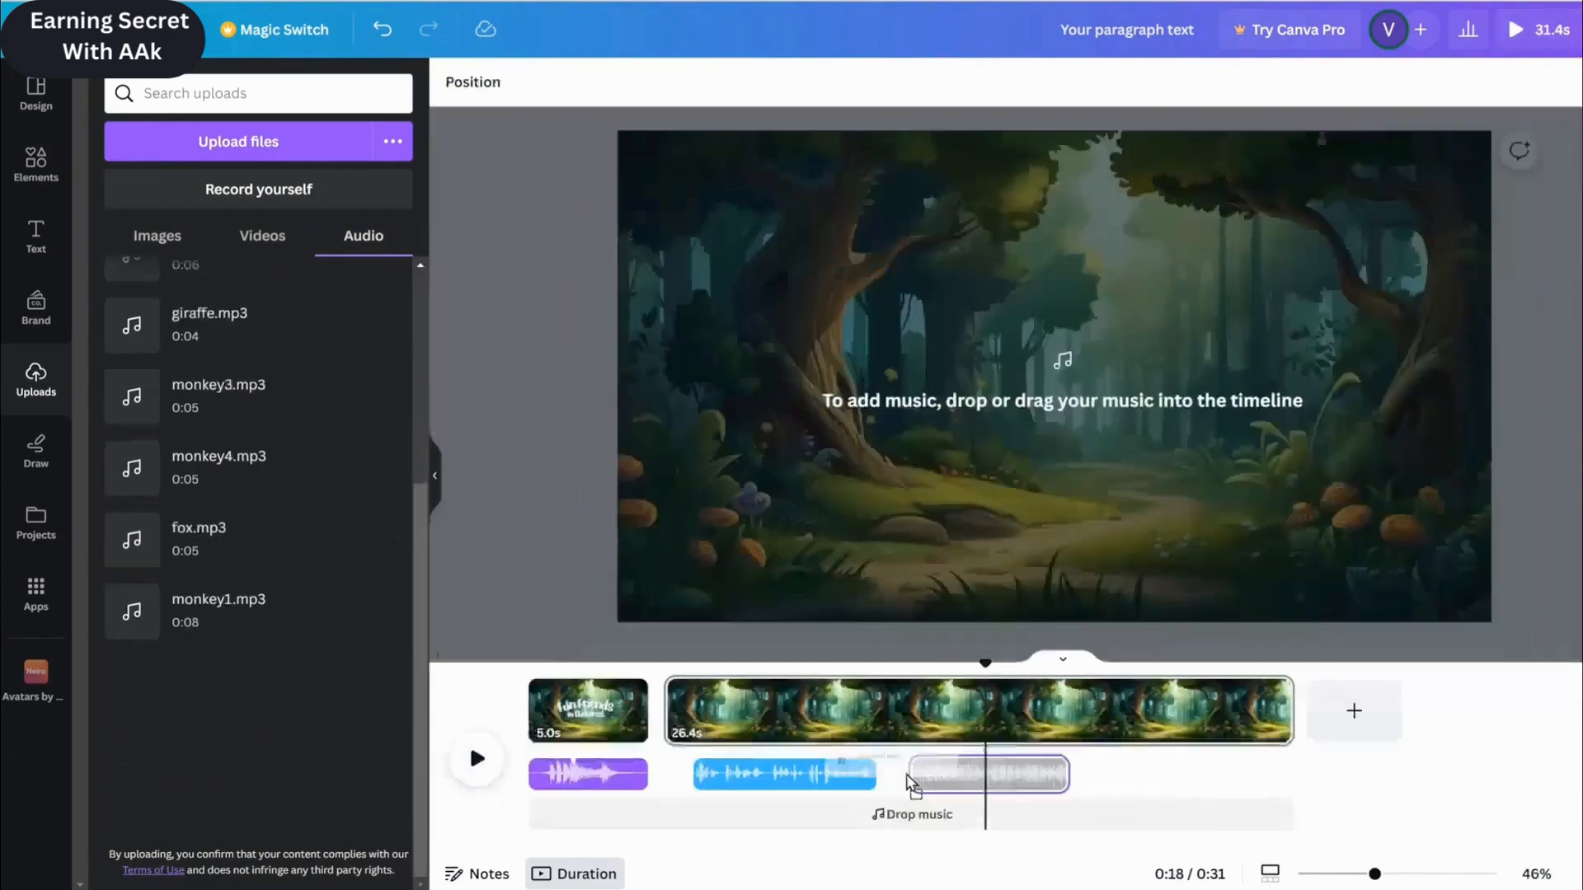
Step: Place the uploaded monkey2.mp3 after the monkey1.mp3 clip on the timeline and play the video
{"action": "left_click_drag", "start_coordinate": [907, 812], "coordinate": [973, 814]}
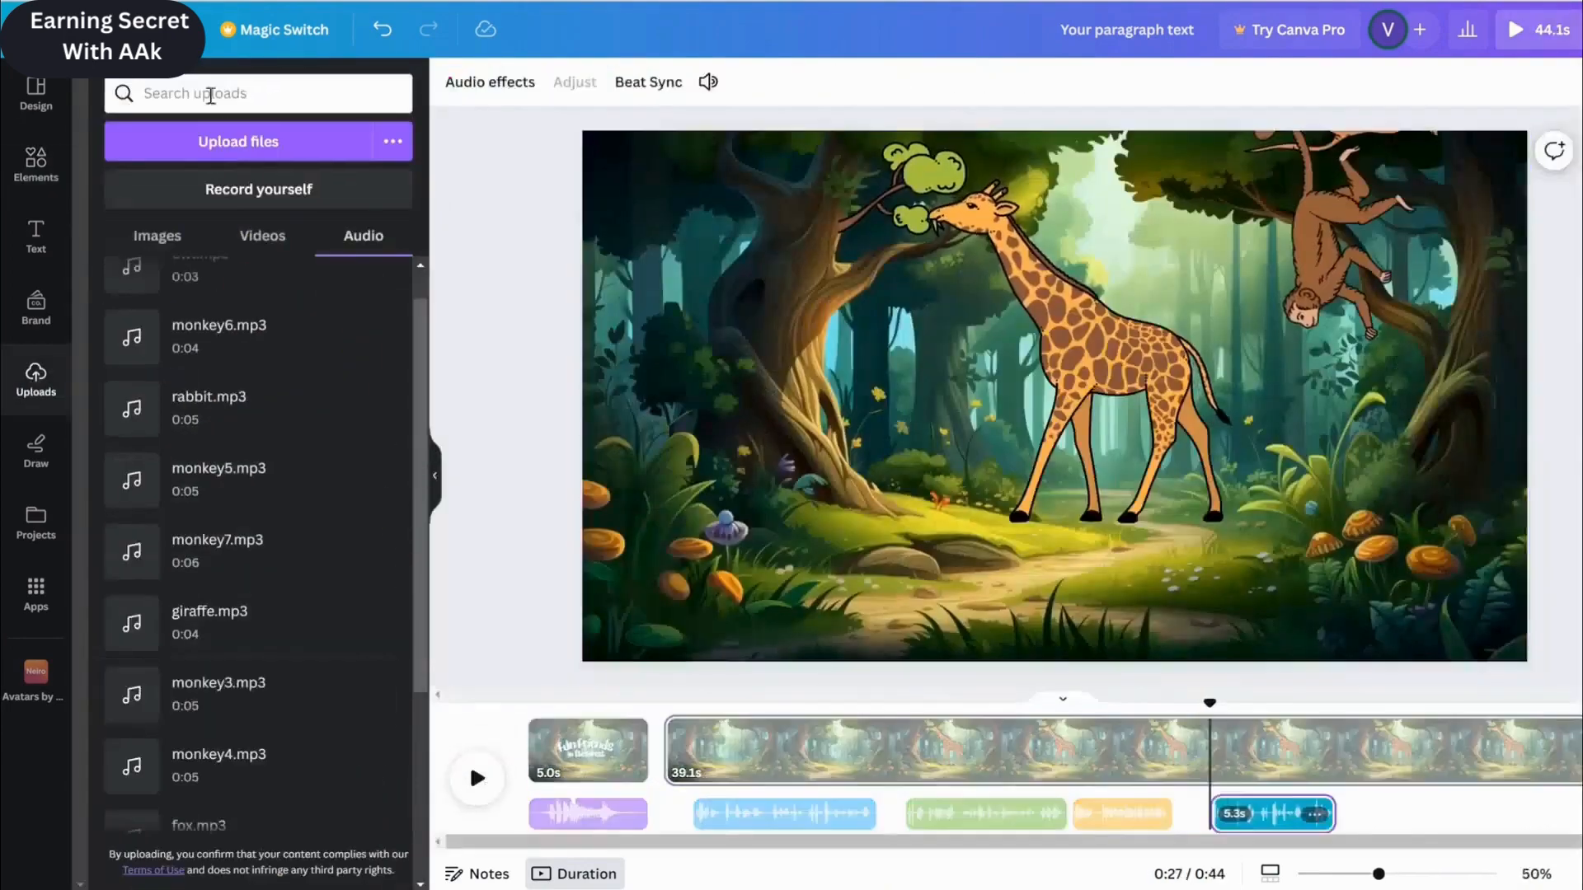
{"action": "left_click", "coordinate": [476, 777]}
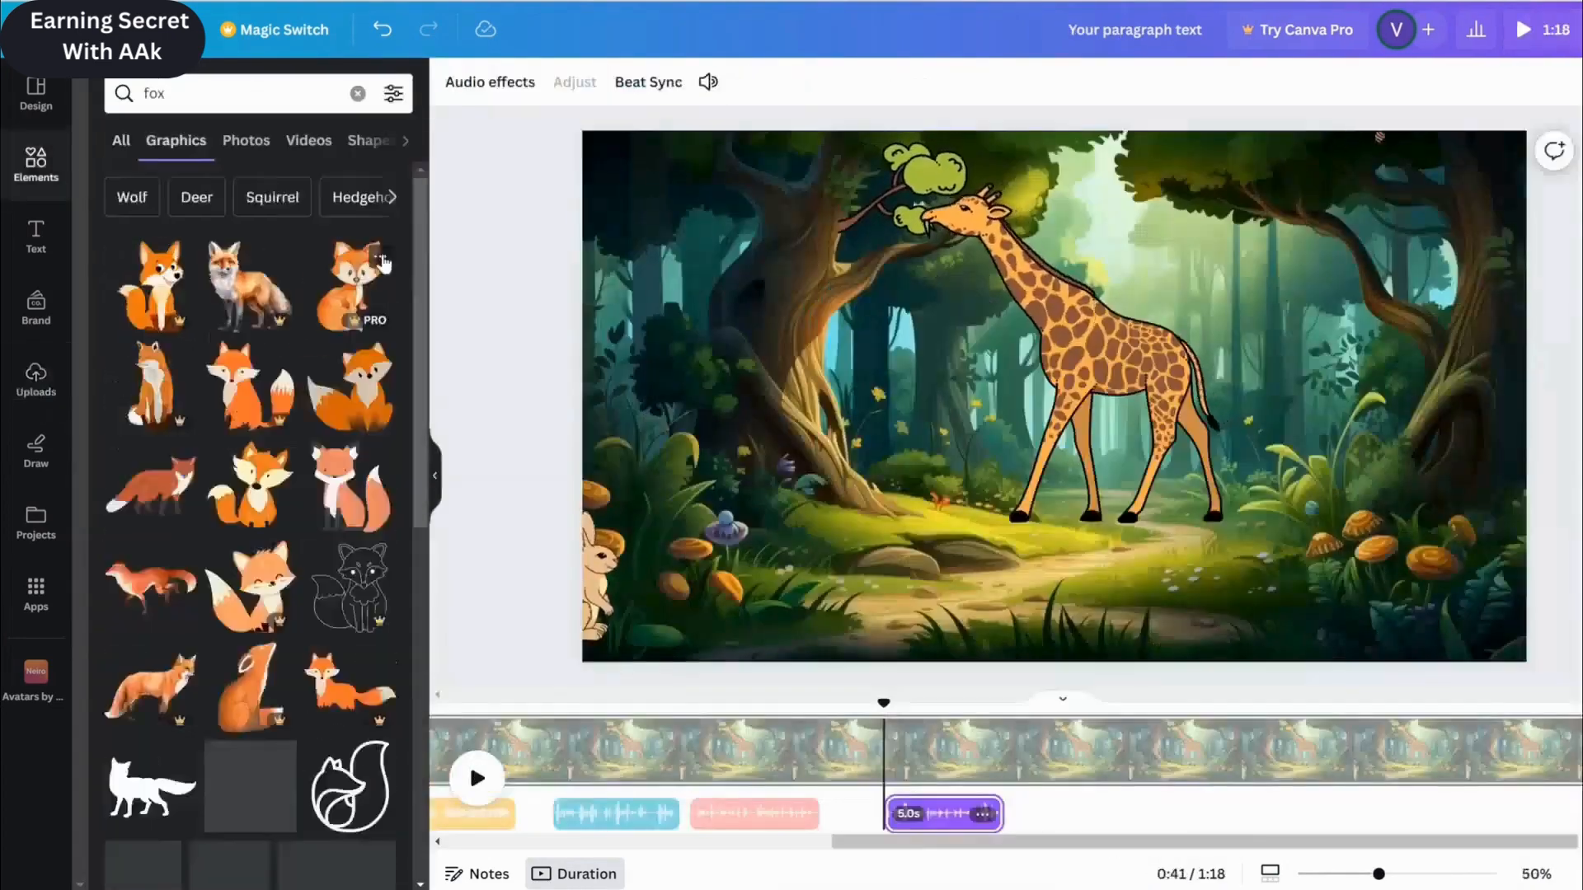
Step: Find fox and barn owl graphics and add them to the forest scene alongside their voice clips
{"action": "scroll", "coordinate": [381, 263], "scroll_direction": "down", "scroll_amount": 5}
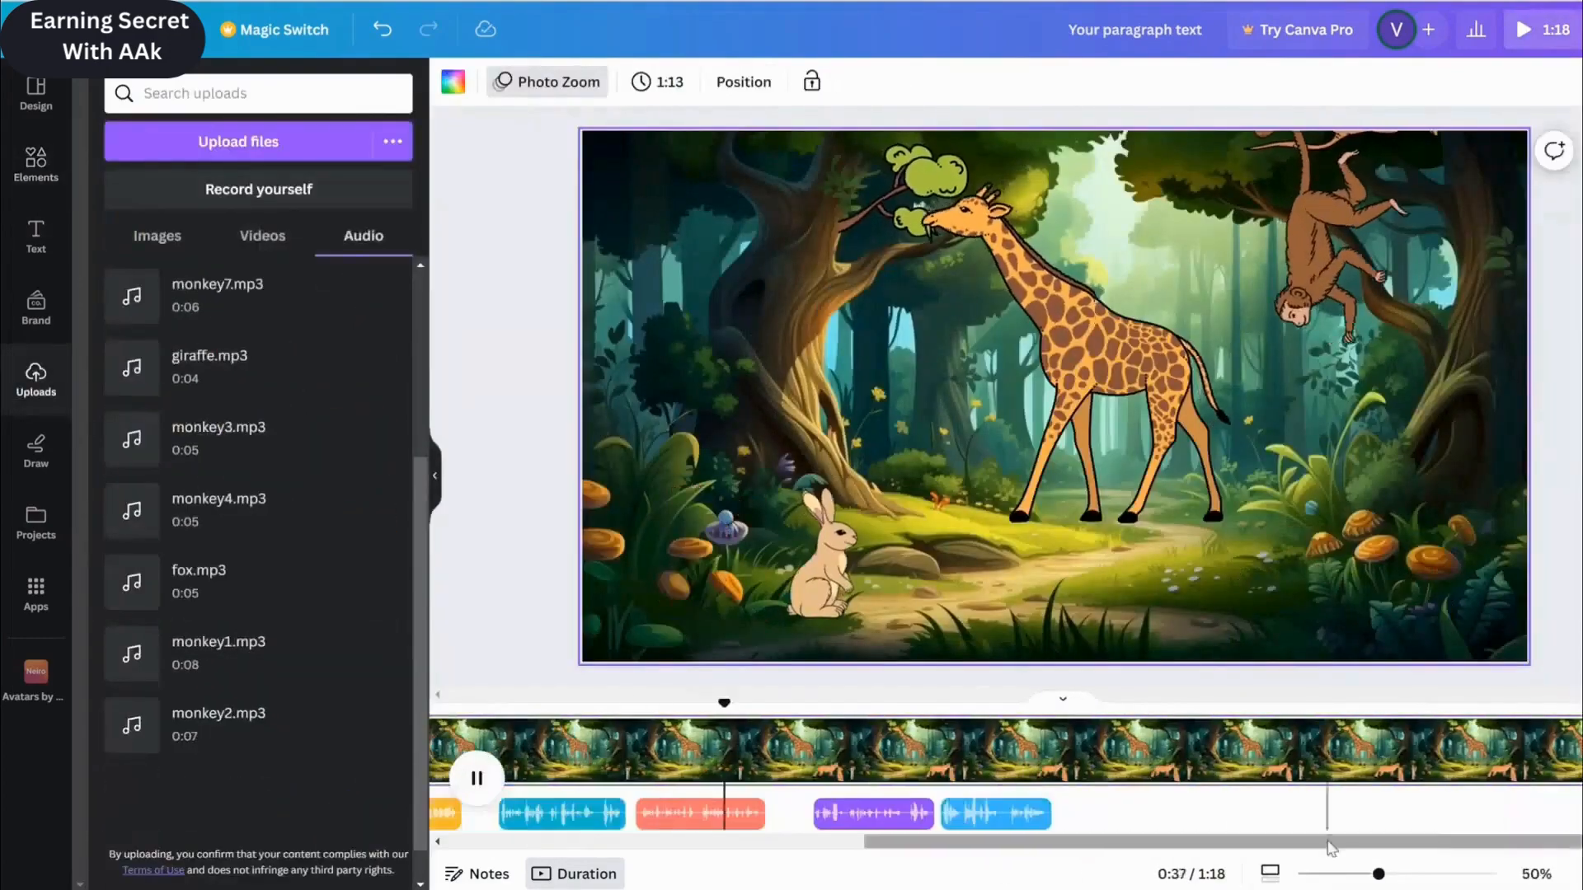
{"action": "left_click", "coordinate": [791, 812]}
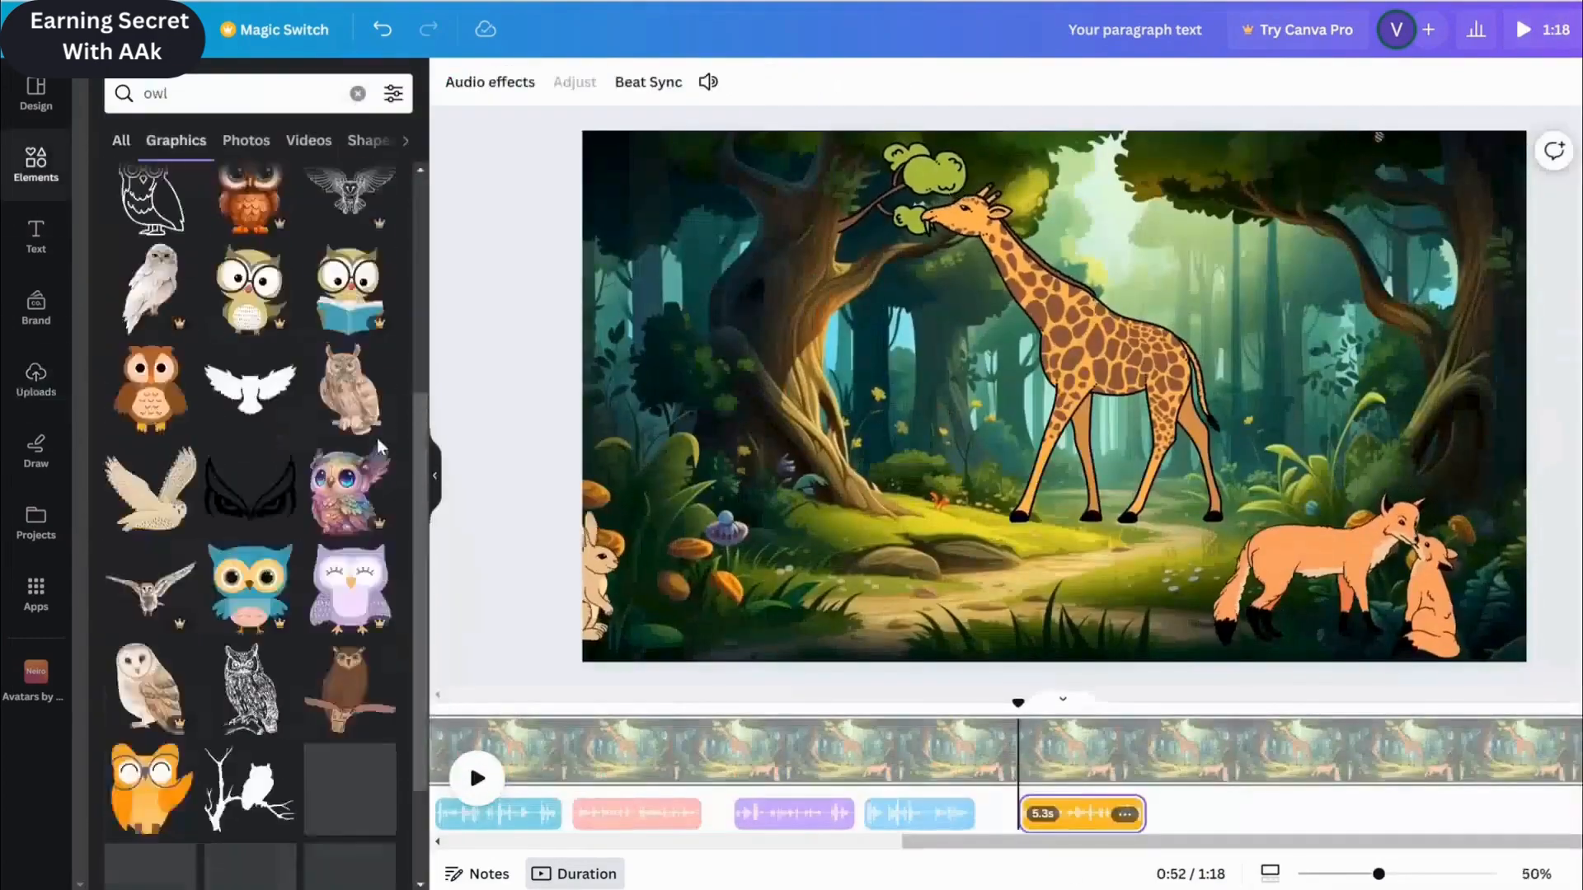
{"action": "scroll", "coordinate": [382, 353], "scroll_direction": "down", "scroll_amount": 5}
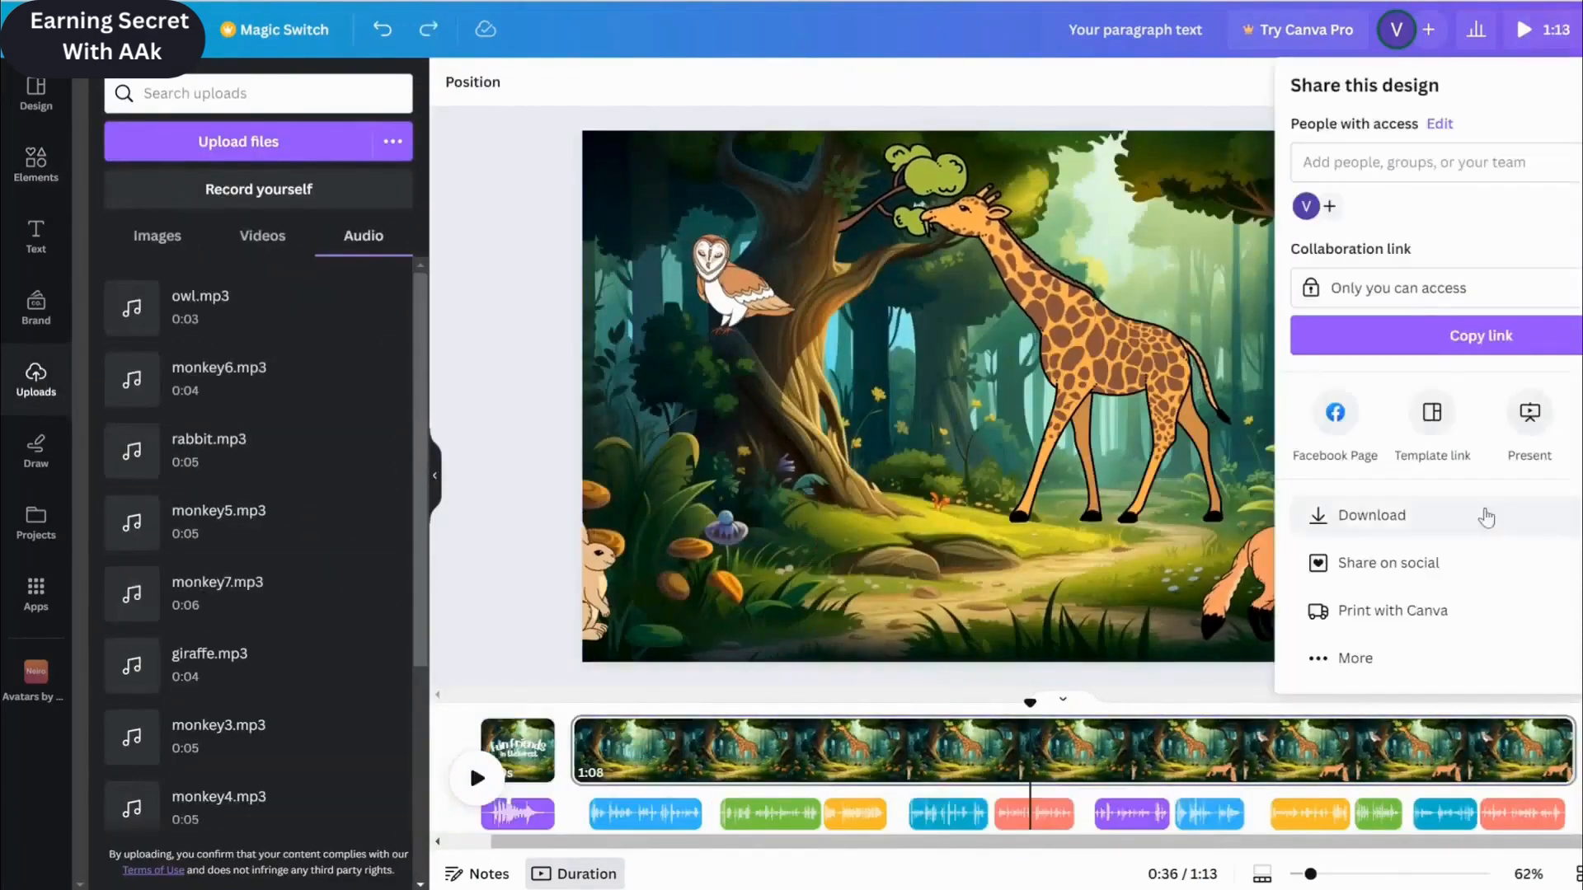
Step: Download the finished forest story from the design's sharing options
{"action": "left_click", "coordinate": [1486, 517]}
{"action": "left_click", "coordinate": [1480, 467]}
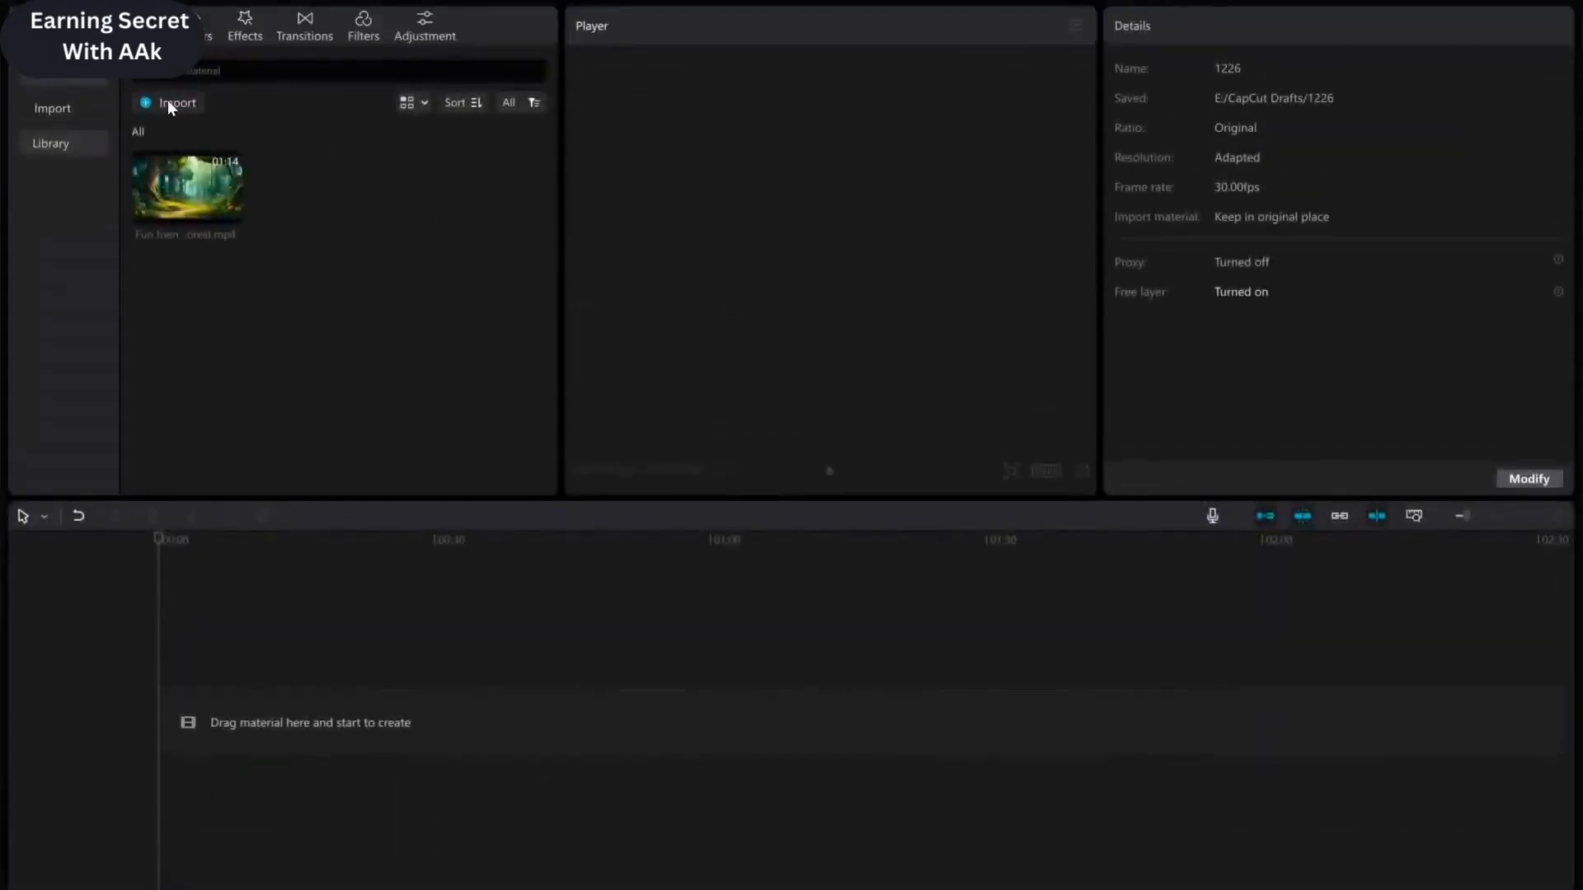
Step: Switch to CapCut, place Fun friends in the forest.mp4 on the timeline and generate English auto captions
{"action": "left_click", "coordinate": [231, 213]}
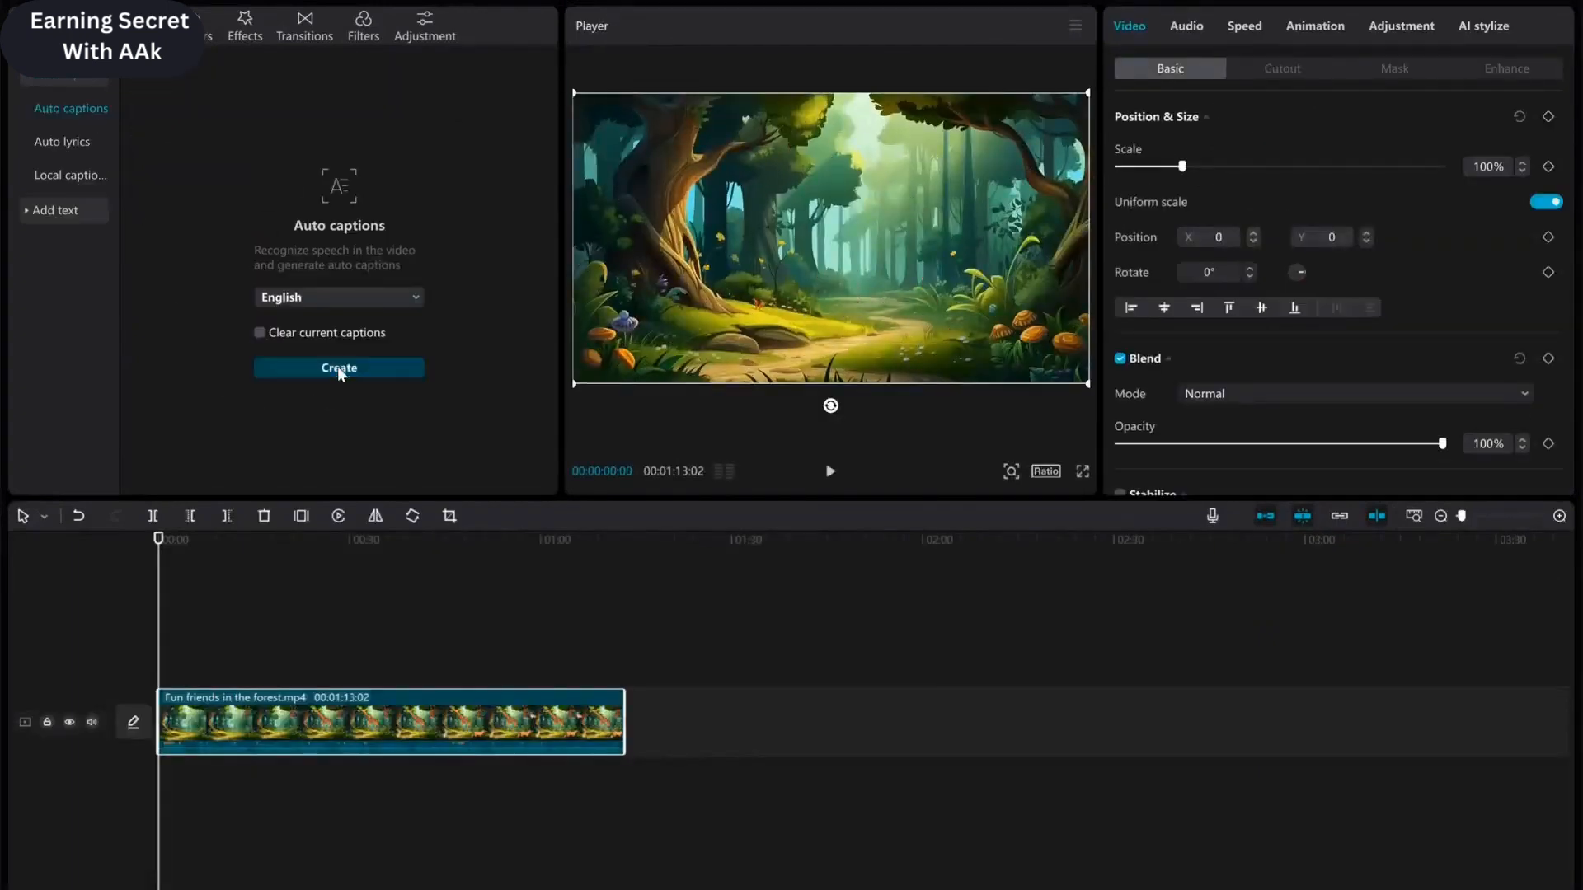
{"action": "left_click", "coordinate": [338, 367]}
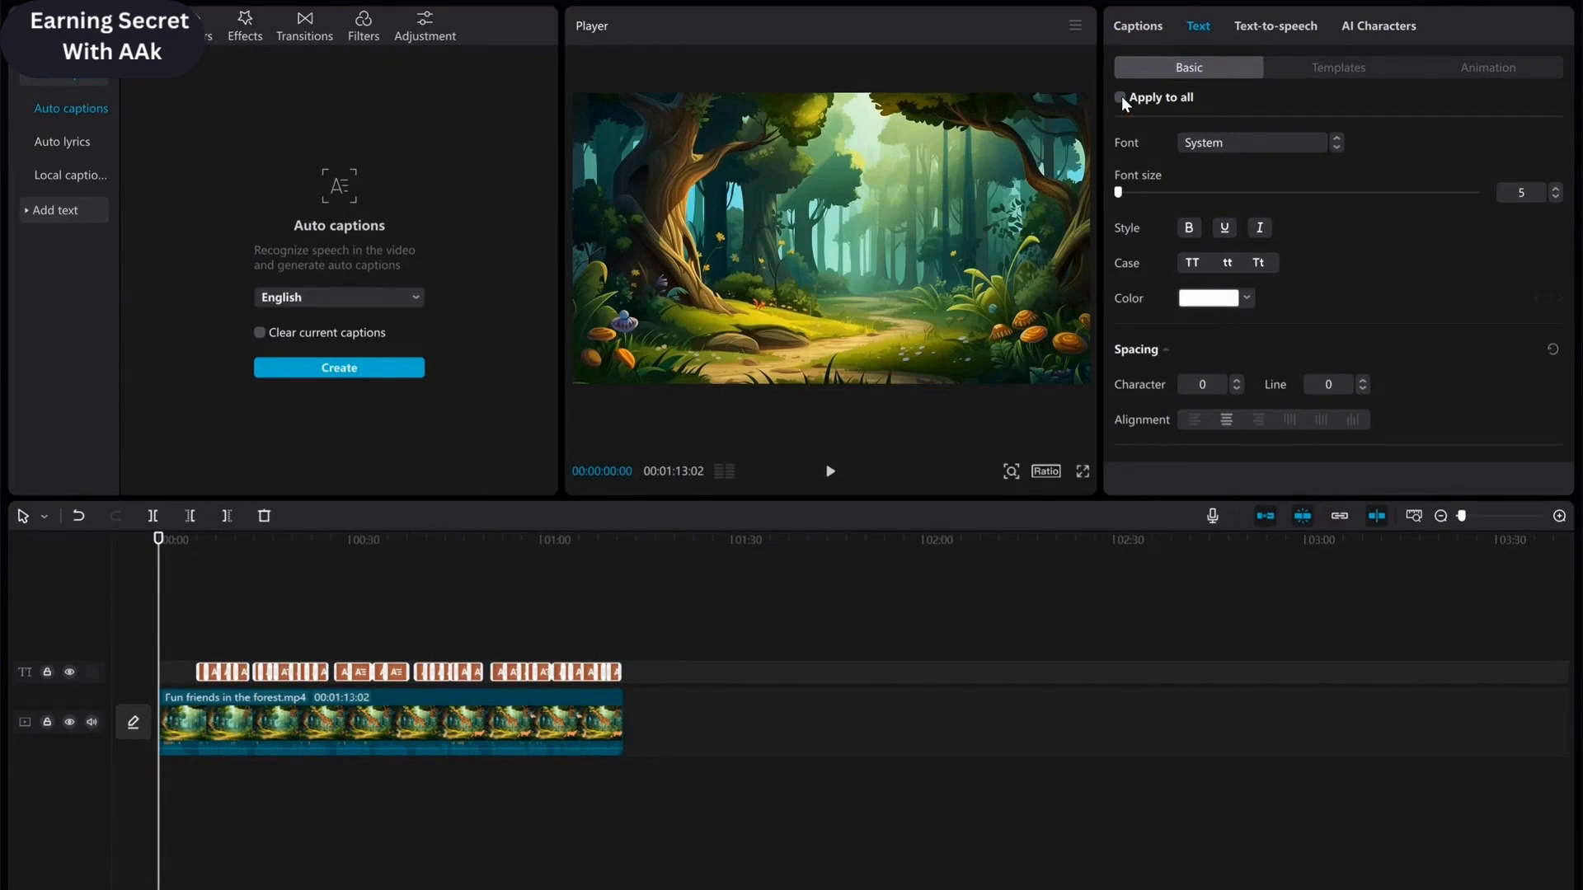
Step: Set the text color of the generated captions to bright blue
{"action": "left_click", "coordinate": [1245, 300]}
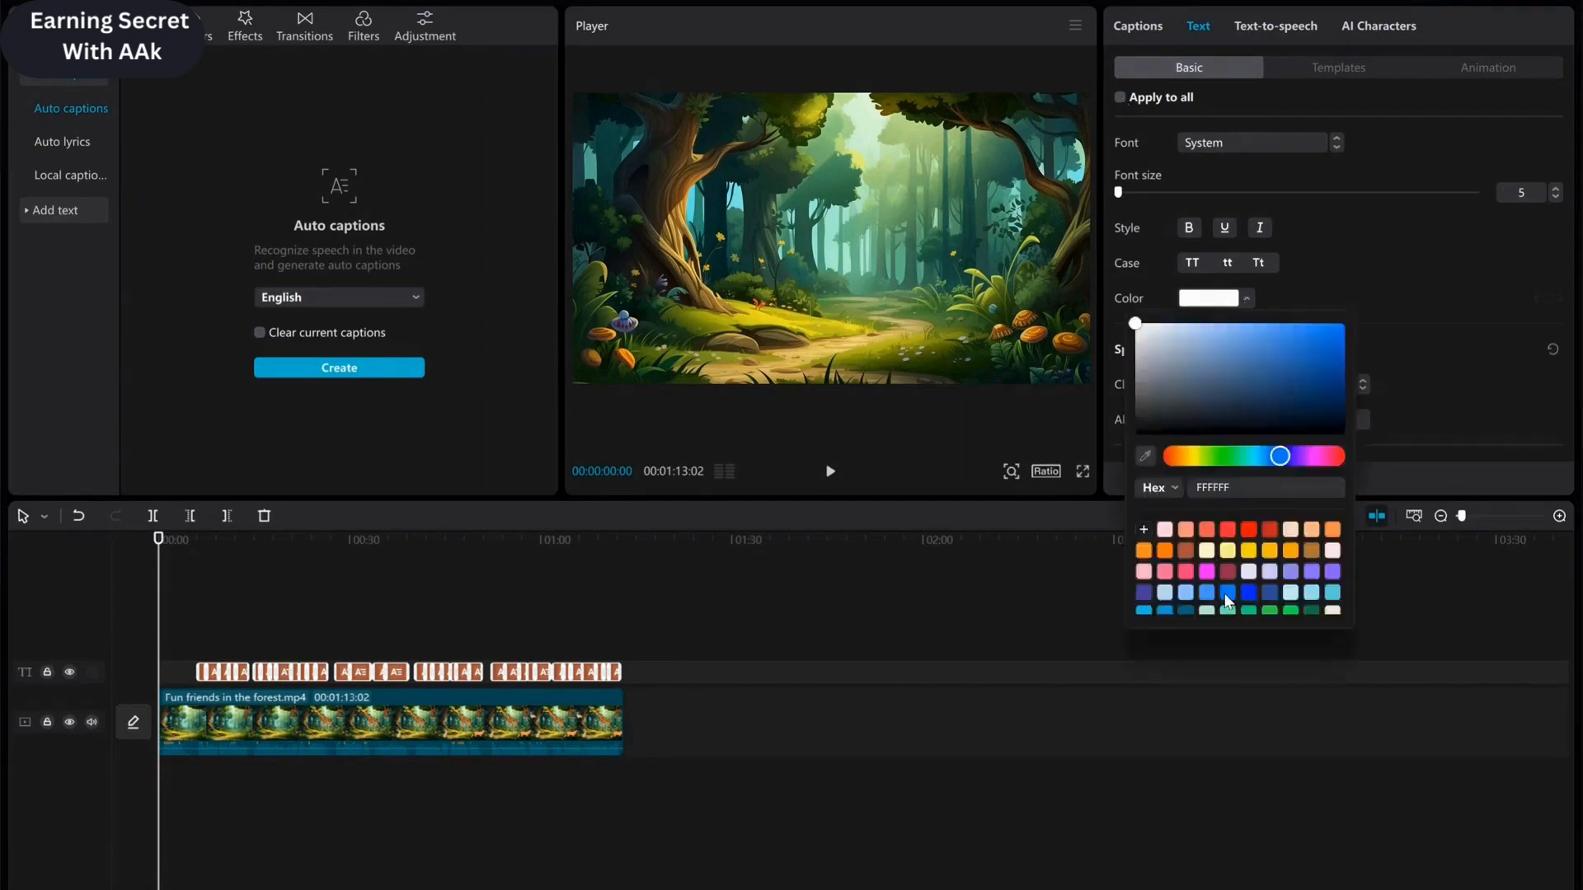
{"action": "left_click", "coordinate": [1049, 580]}
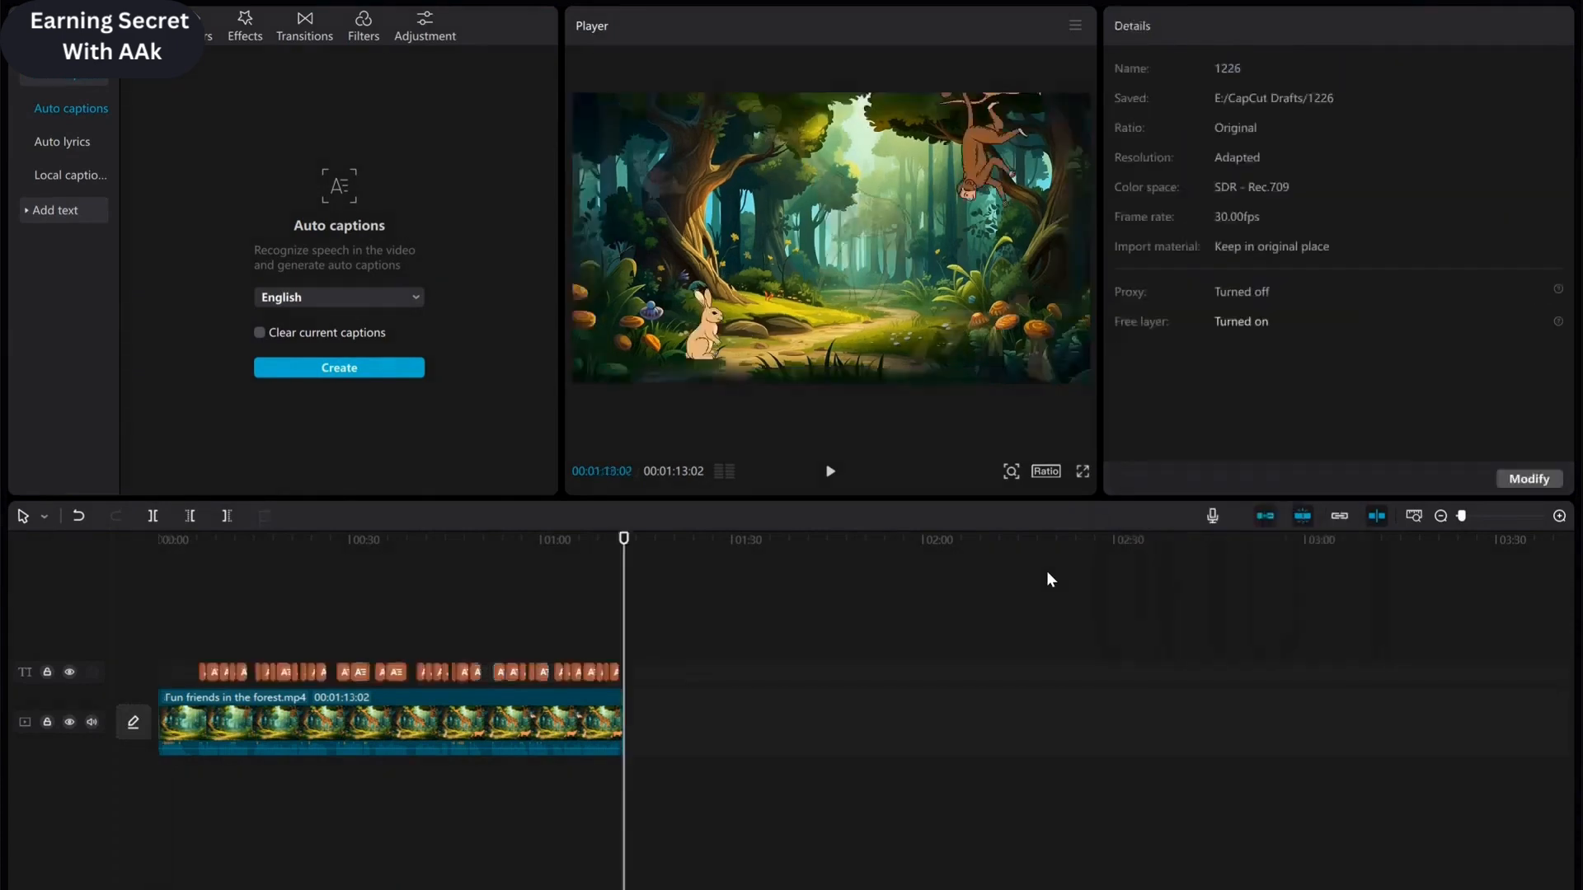
Step: Add the white oval speech bubble from the Cartoon stickers to the timeline
{"action": "left_click", "coordinate": [208, 30]}
{"action": "scroll", "coordinate": [61, 245], "scroll_direction": "down", "scroll_amount": 10}
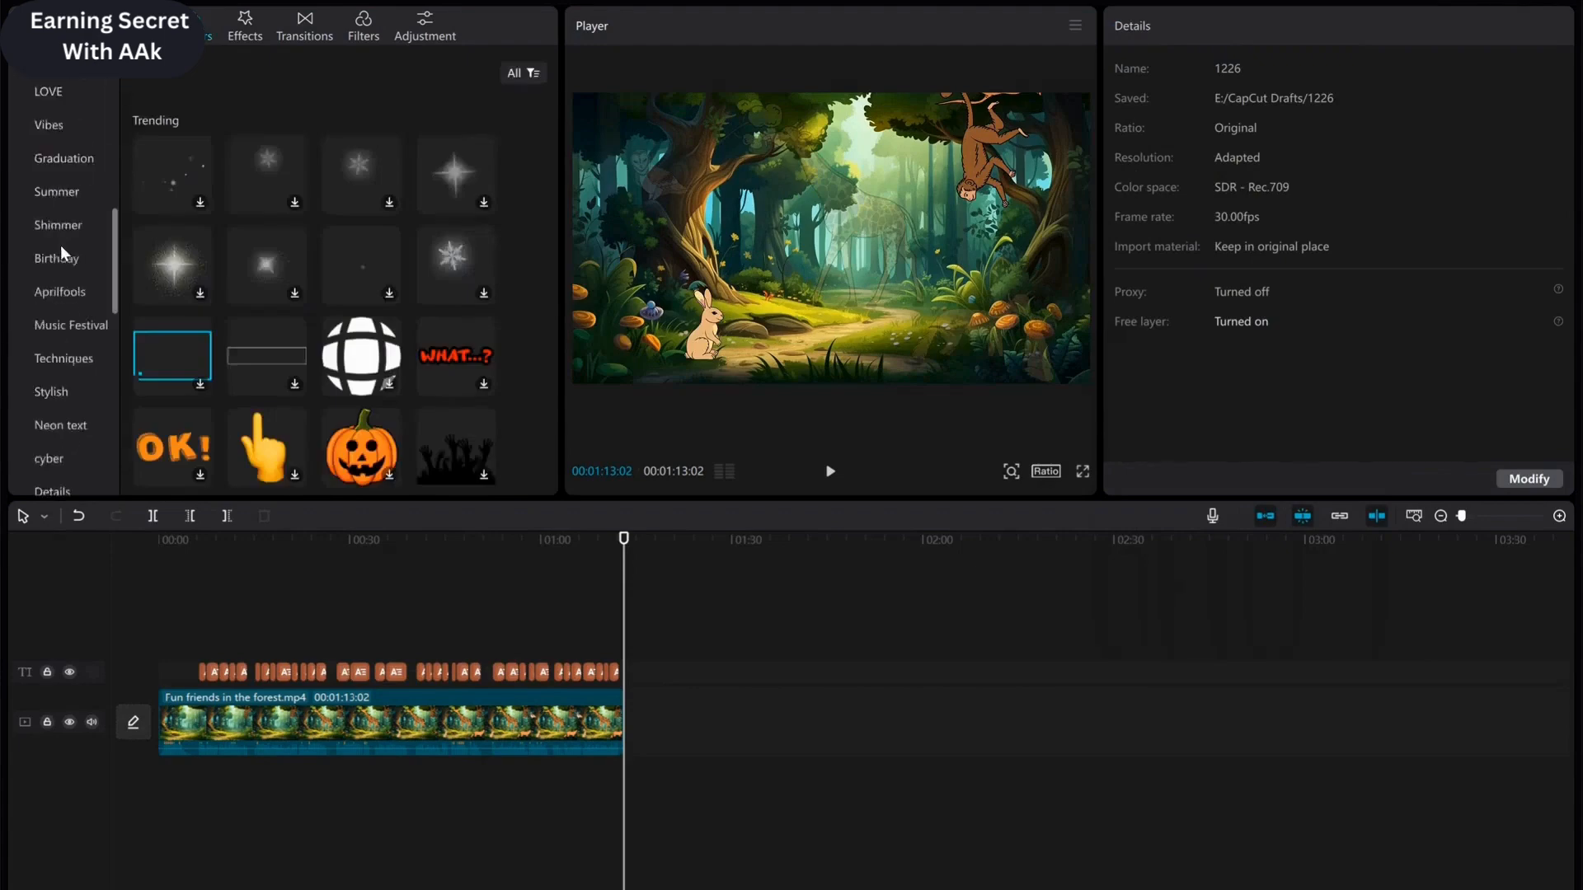
{"action": "left_click", "coordinate": [55, 403]}
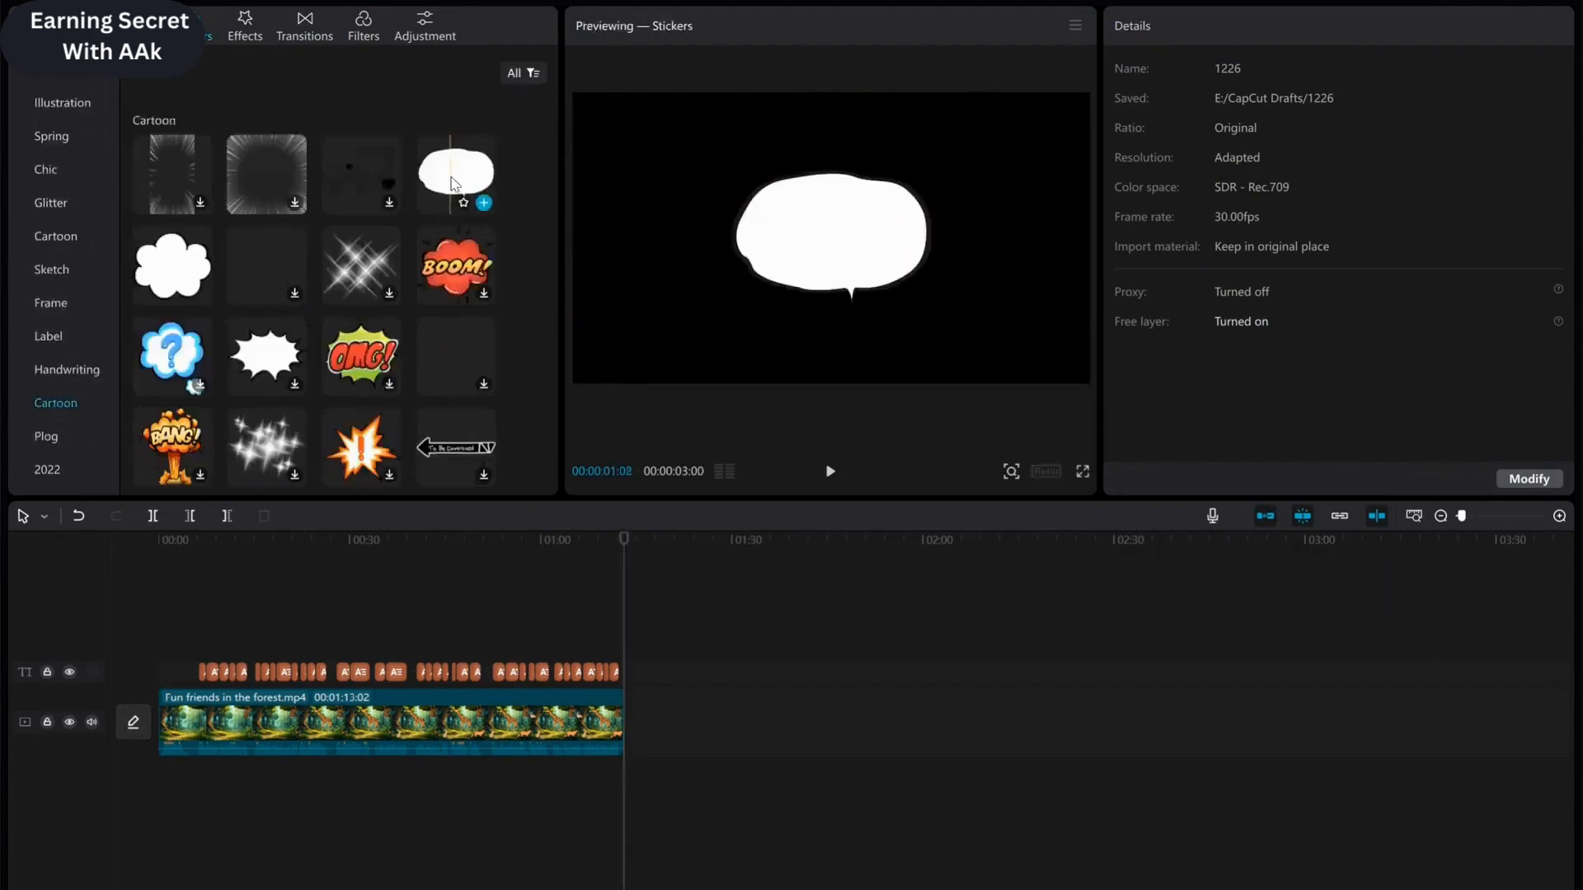
{"action": "left_click", "coordinate": [484, 204]}
Step: Move the speech bubble clip to the start of the first caption and extend it over the first five captions
{"action": "left_click_drag", "start_coordinate": [629, 643], "coordinate": [470, 646]}
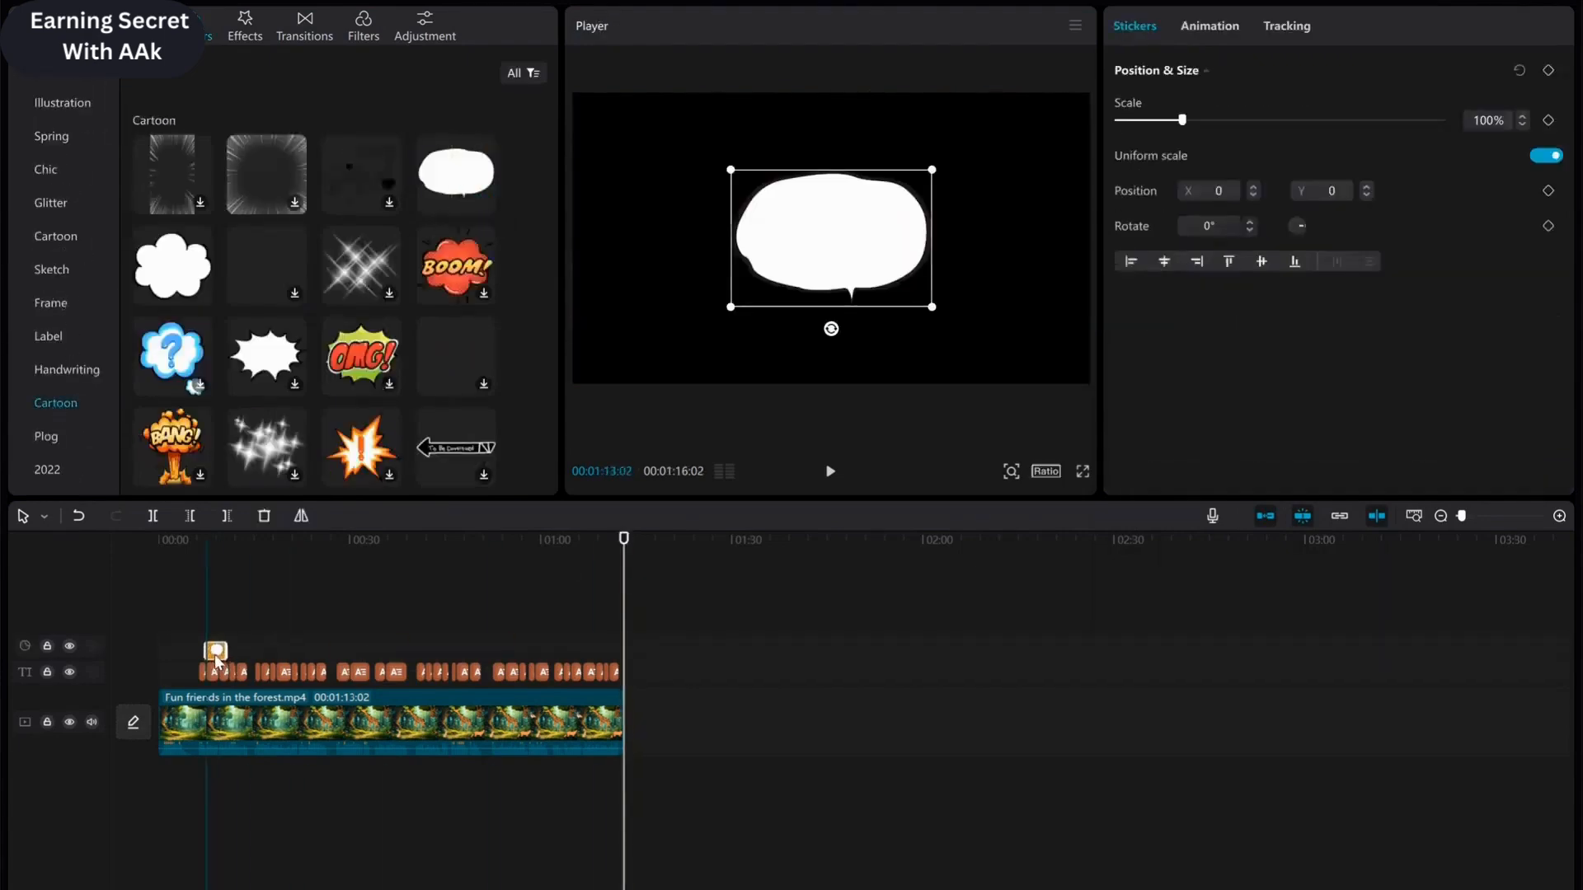
{"action": "left_click_drag", "start_coordinate": [215, 661], "coordinate": [412, 672]}
{"action": "scroll", "coordinate": [213, 686], "scroll_direction": "up", "scroll_amount": 3}
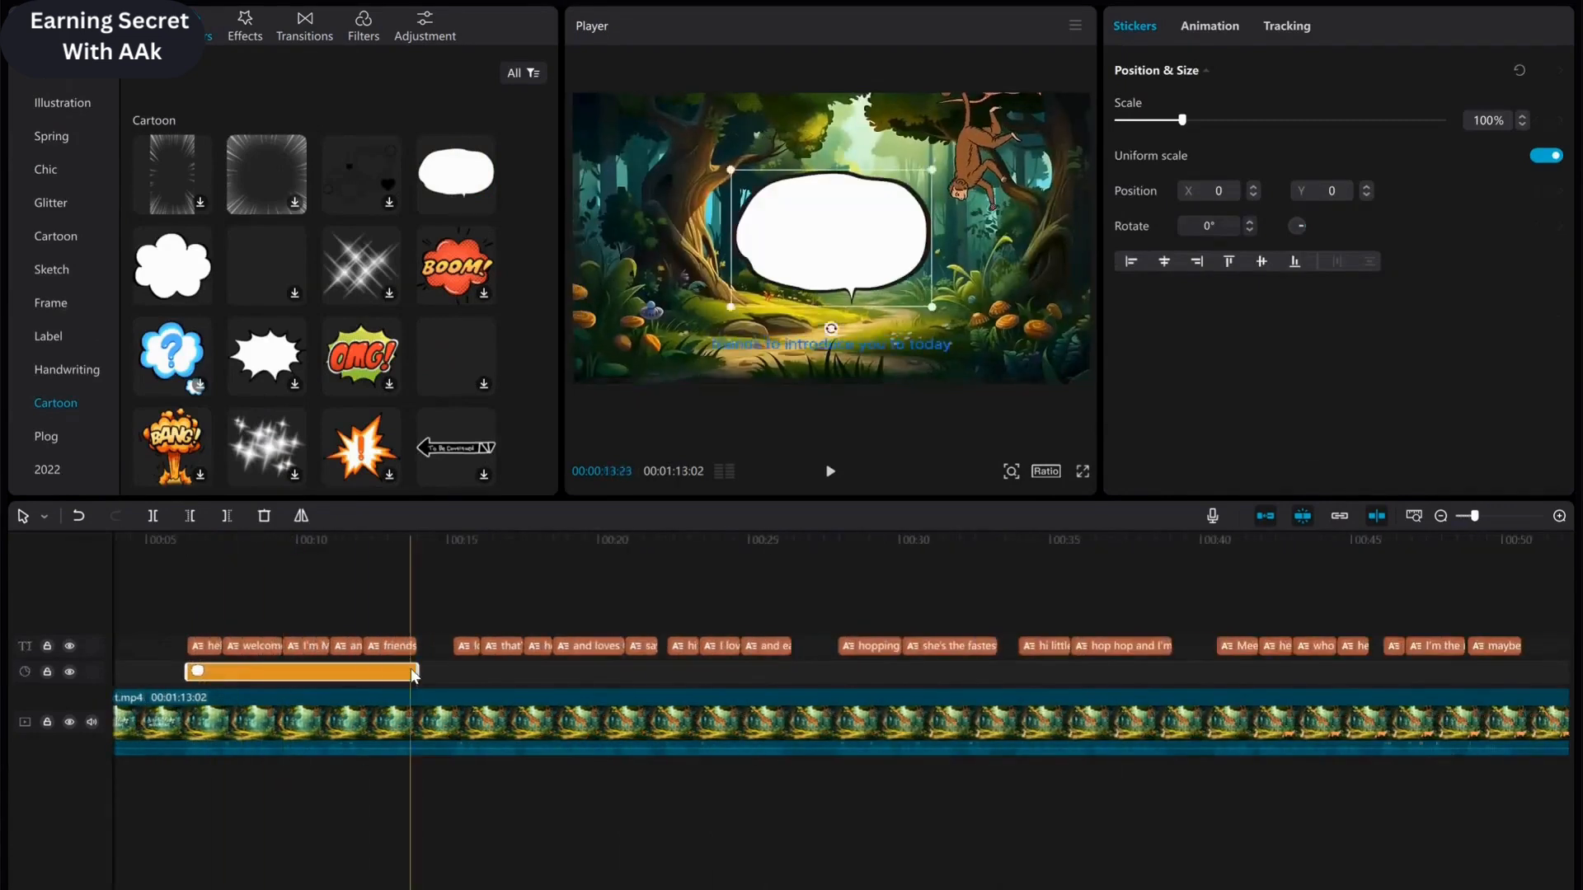
Step: Scale the speech bubble to 63%, rotate it to -186°, place it beneath the hanging monkey's head, and enlarge the player area
{"action": "left_click", "coordinate": [320, 540]}
{"action": "left_click_drag", "start_coordinate": [932, 307], "coordinate": [836, 163]}
{"action": "left_click_drag", "start_coordinate": [861, 256], "coordinate": [965, 268]}
{"action": "left_click_drag", "start_coordinate": [939, 175], "coordinate": [993, 203]}
{"action": "left_click_drag", "start_coordinate": [952, 256], "coordinate": [1009, 257]}
{"action": "left_click_drag", "start_coordinate": [1099, 350], "coordinate": [1286, 343]}
{"action": "left_click_drag", "start_coordinate": [562, 313], "coordinate": [426, 300]}
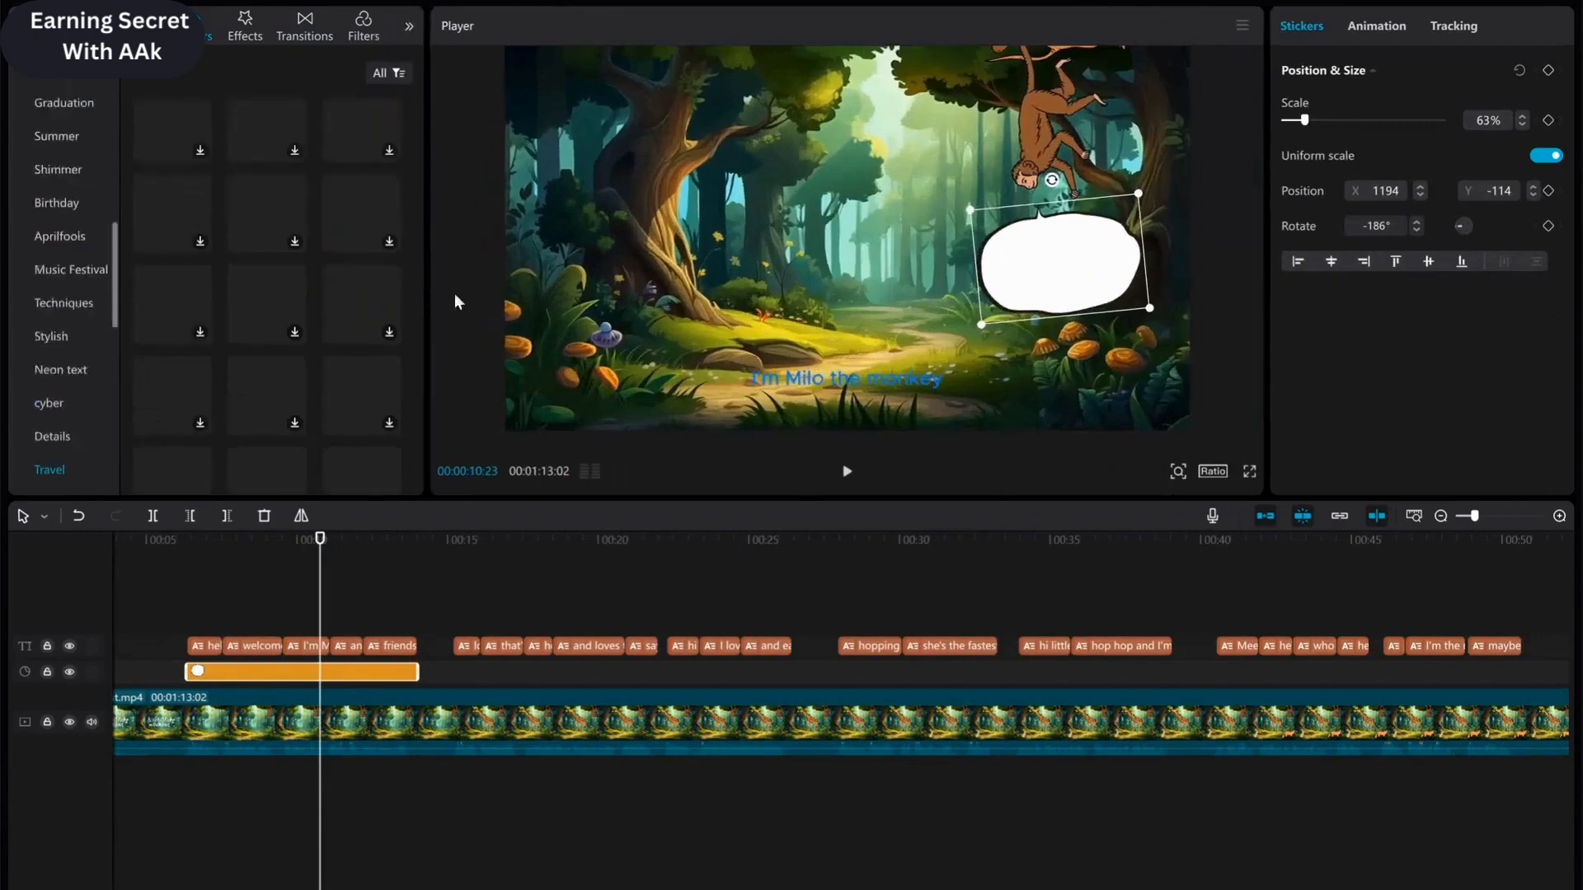
Step: Move the first caption into the speech bubble and rewrite it on two lines as "Hello!" and "Little friends!"
{"action": "left_click", "coordinate": [201, 628]}
{"action": "left_click_drag", "start_coordinate": [875, 378], "coordinate": [1090, 265]}
{"action": "left_click", "coordinate": [1296, 152]}
{"action": "key", "text": "BackSpace"}
{"action": "key", "text": "Caps_Lock"}
{"action": "type", "text": "Hello little friends"}
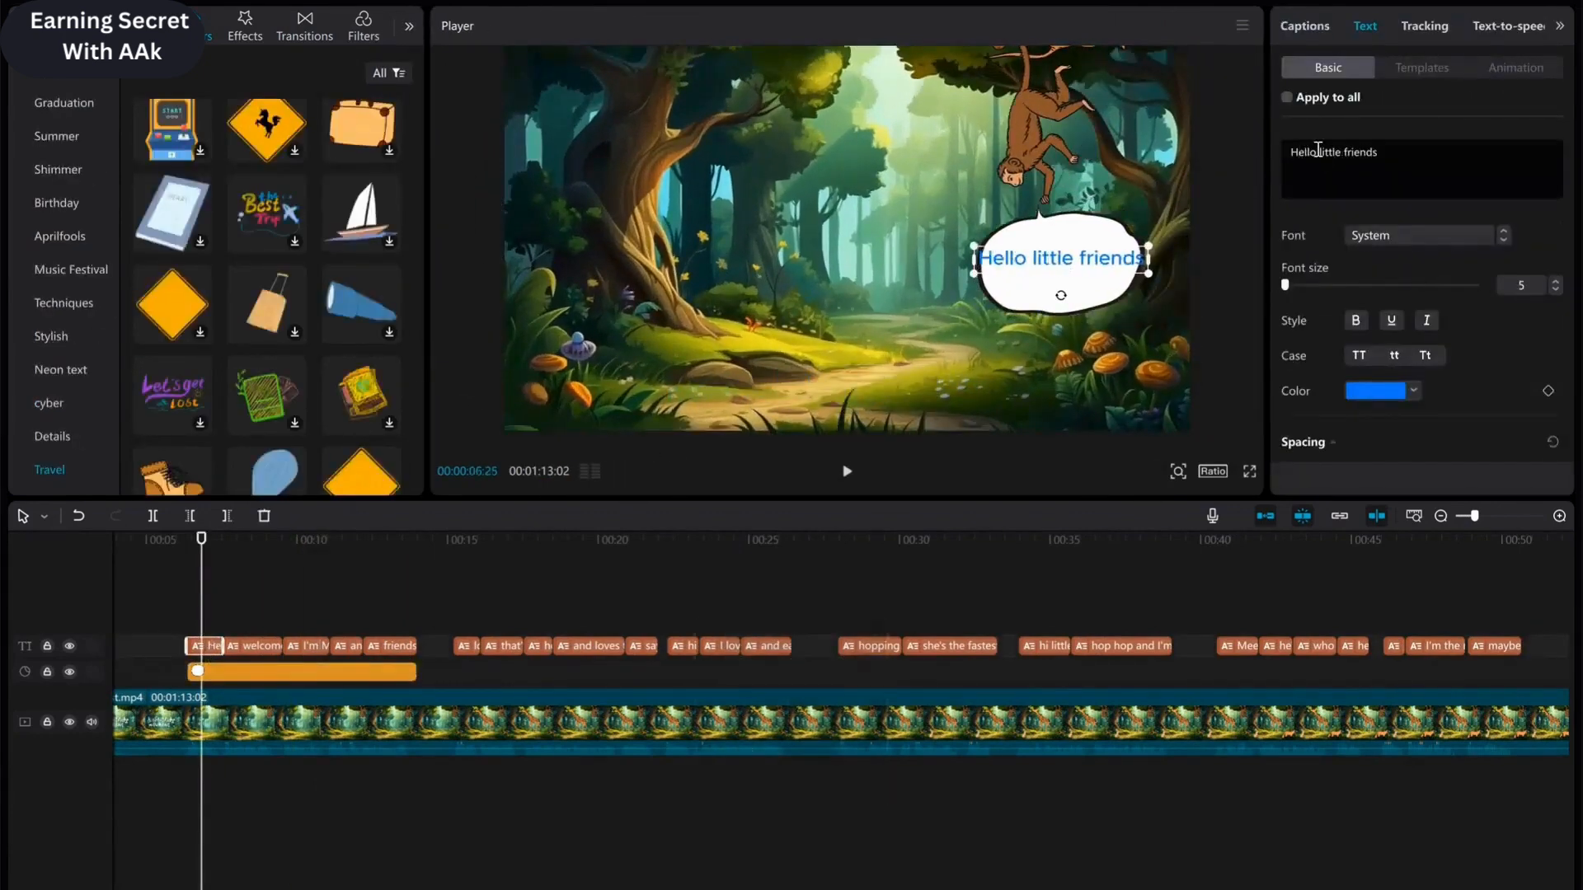
{"action": "left_click", "coordinate": [1323, 150]}
{"action": "key", "text": "Return"}
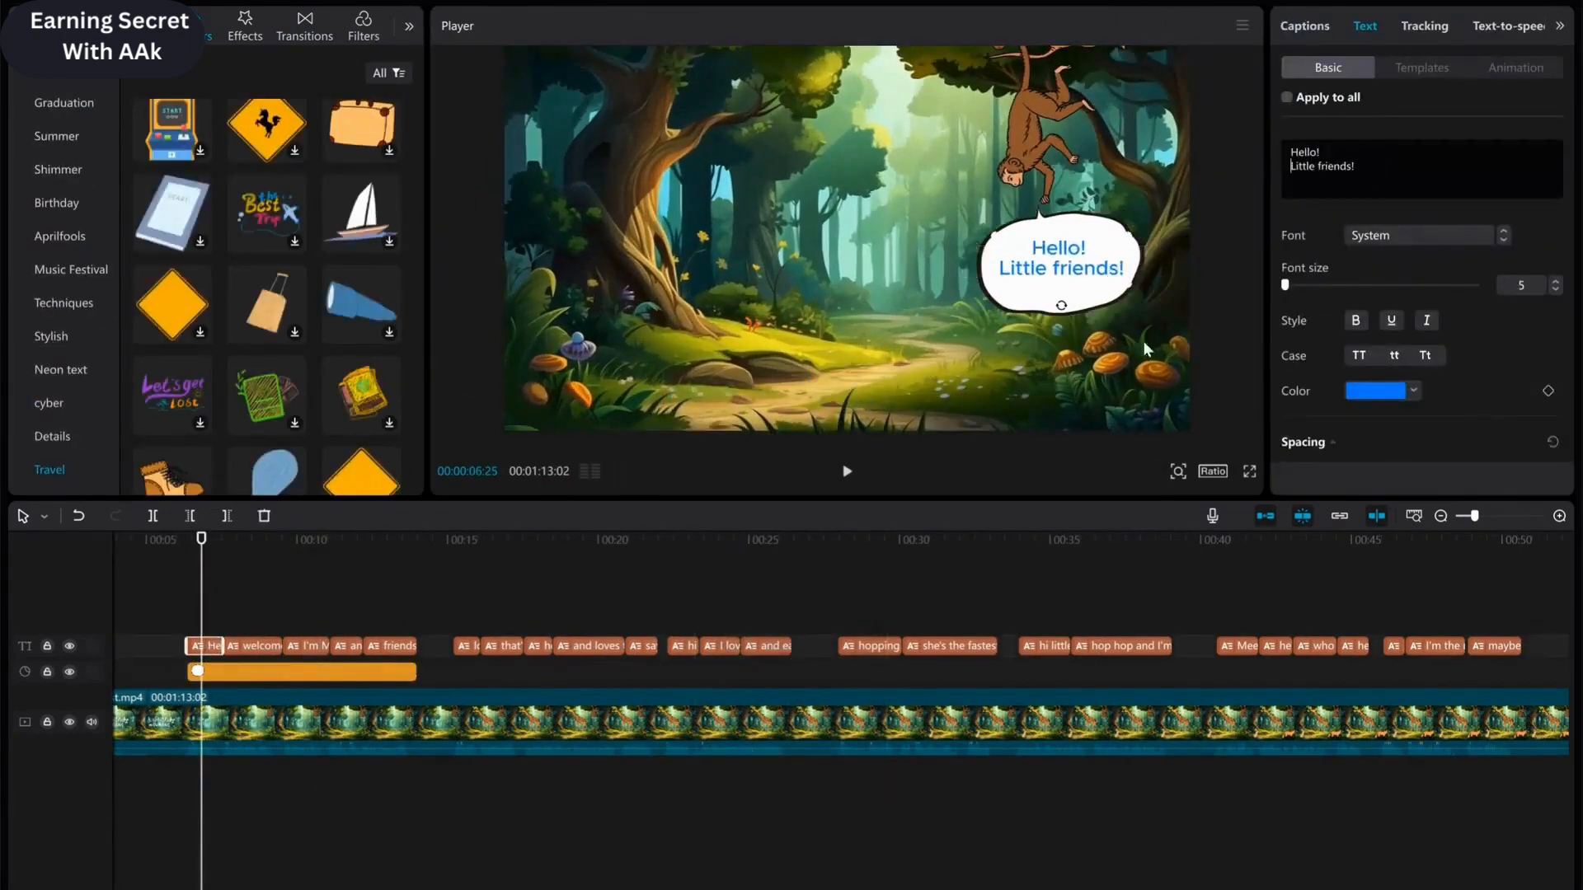
{"action": "left_click", "coordinate": [1066, 376]}
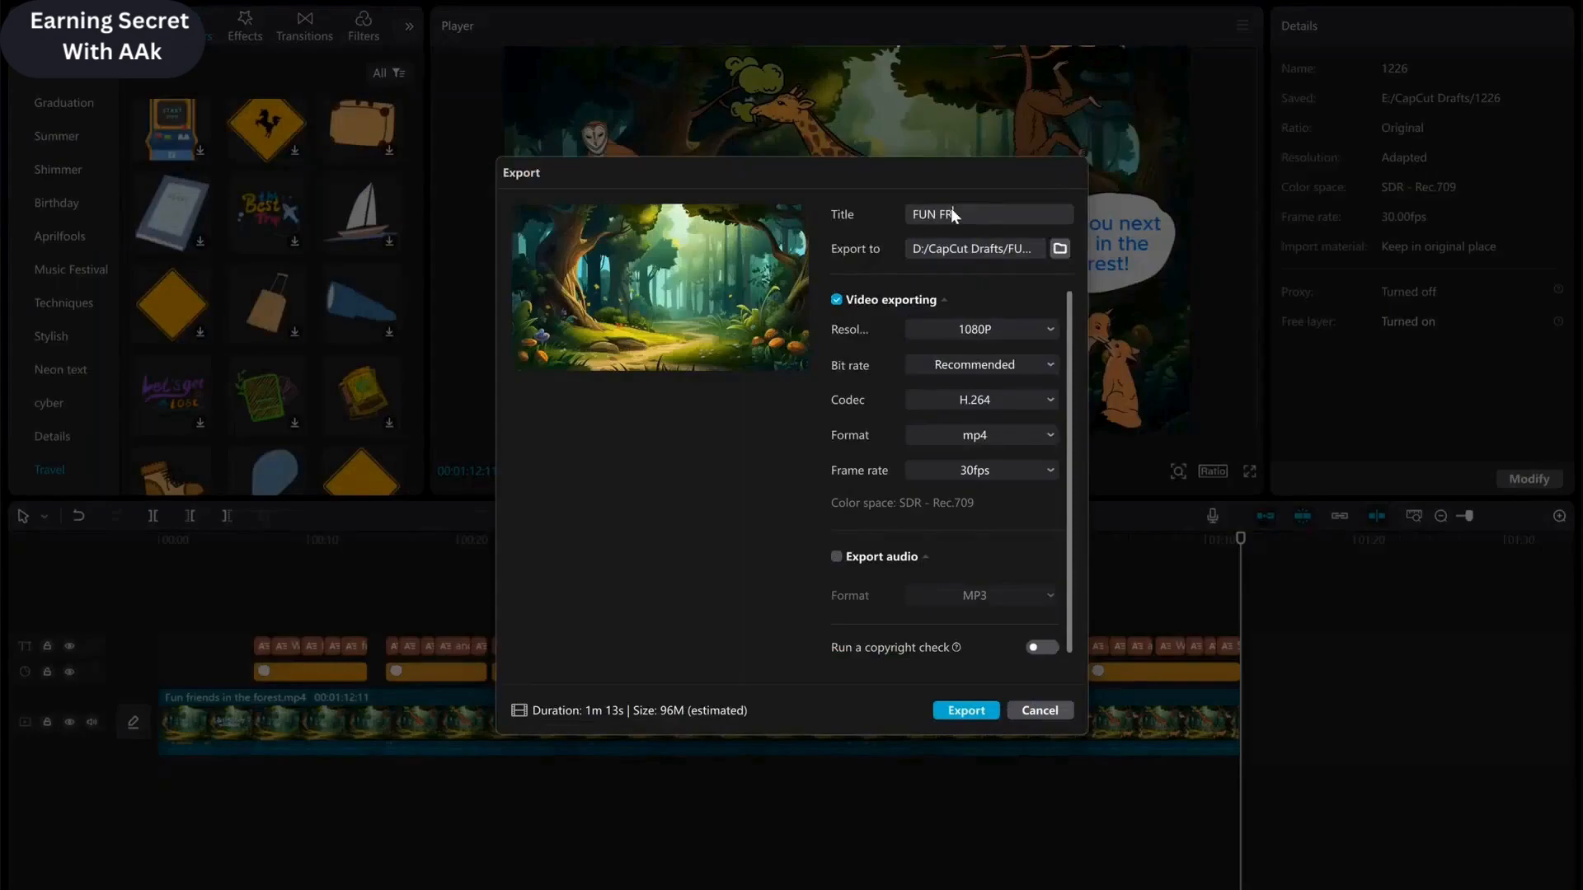
Step: Title the export FUN FRIENDS and export the video as a 1080P mp4
{"action": "type", "text": "IENDS"}
{"action": "left_click", "coordinate": [965, 711]}
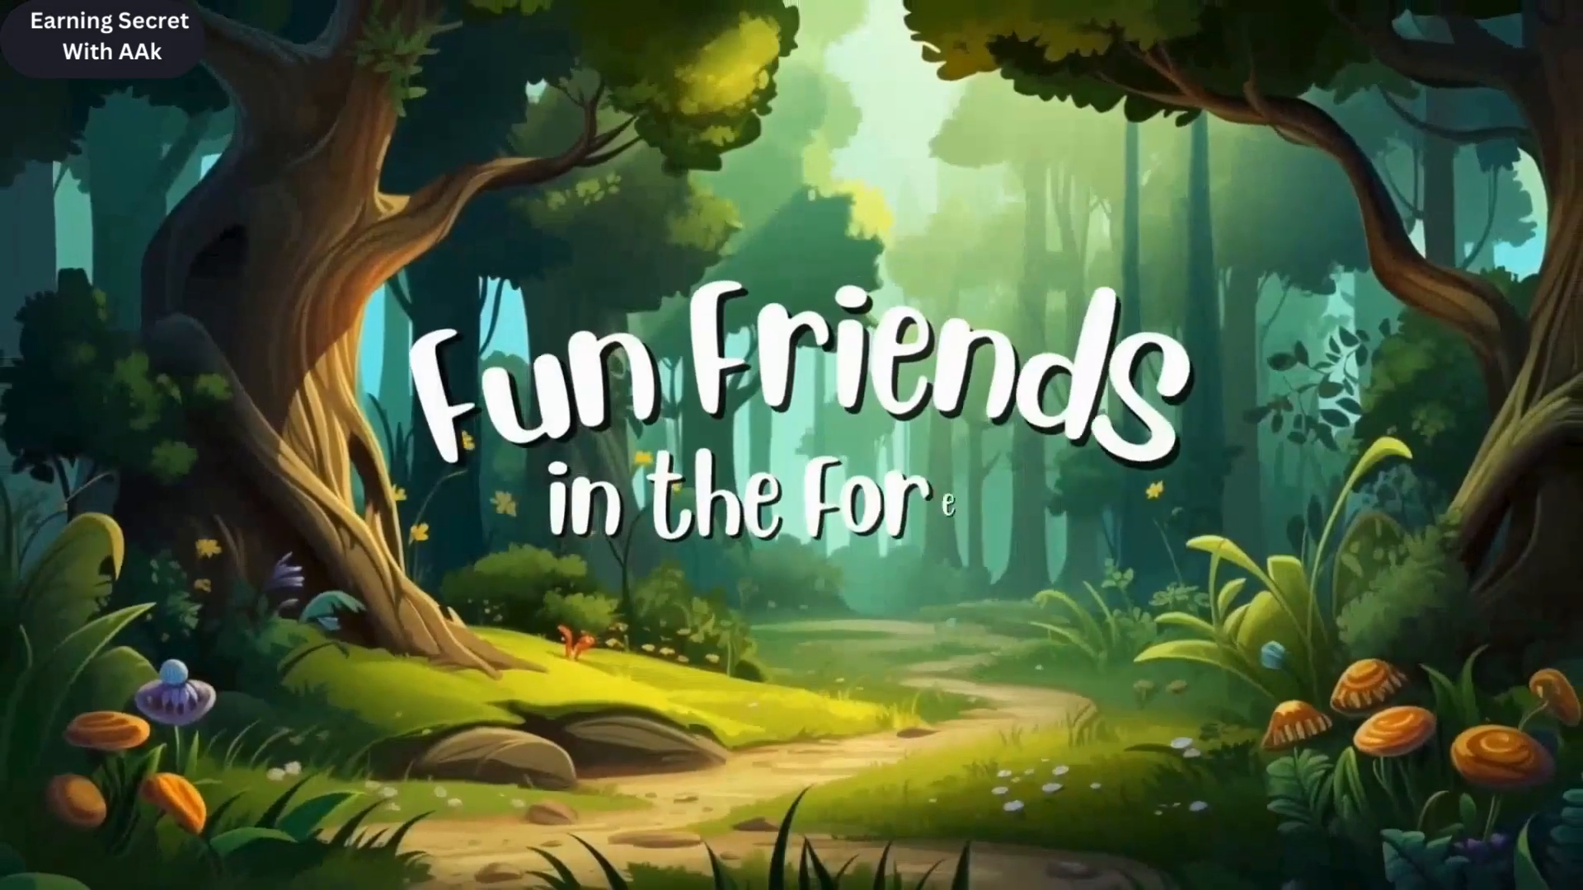